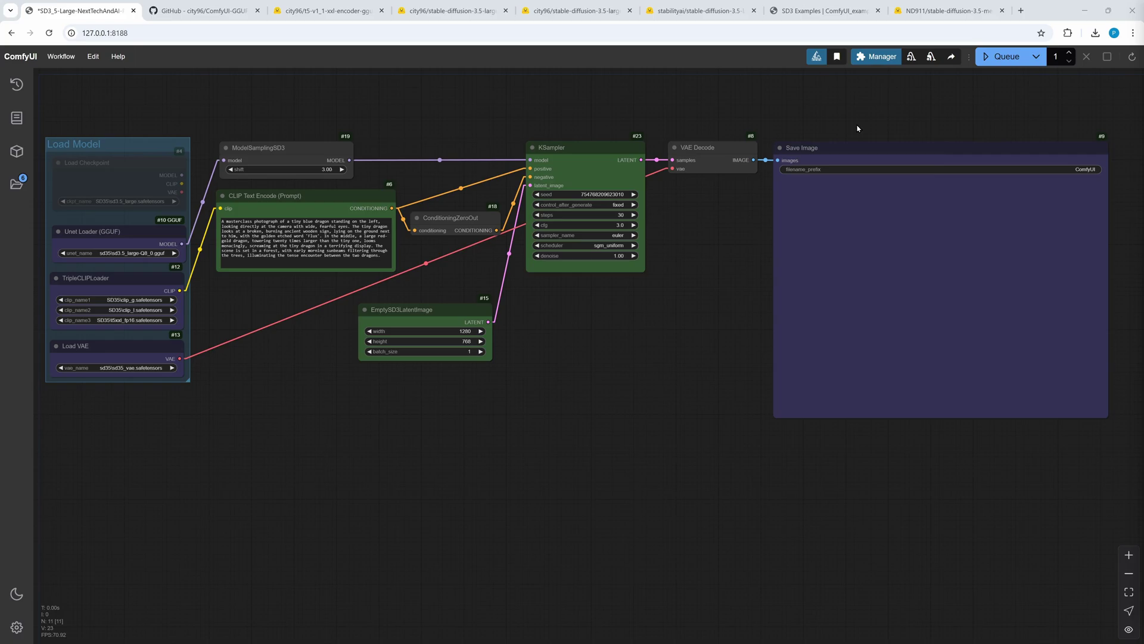
Search the ComfyUI Manager's custom node list for 'gguf', then close the manager
{"action": "left_click", "coordinate": [876, 56]}
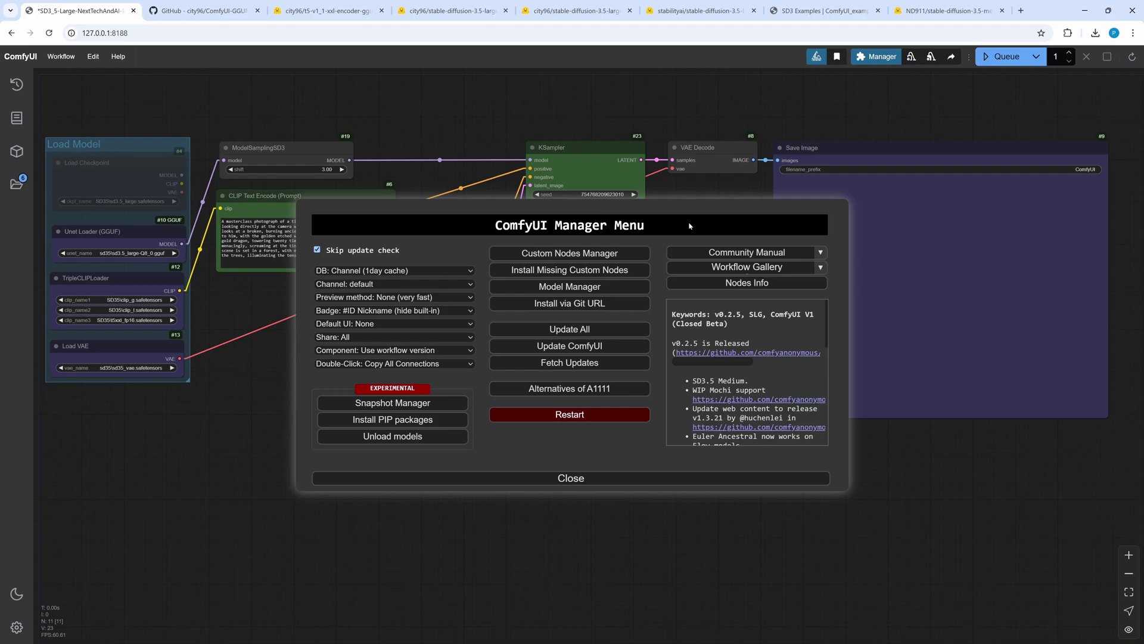
{"action": "scroll", "coordinate": [750, 389], "scroll_direction": "down", "scroll_amount": 10}
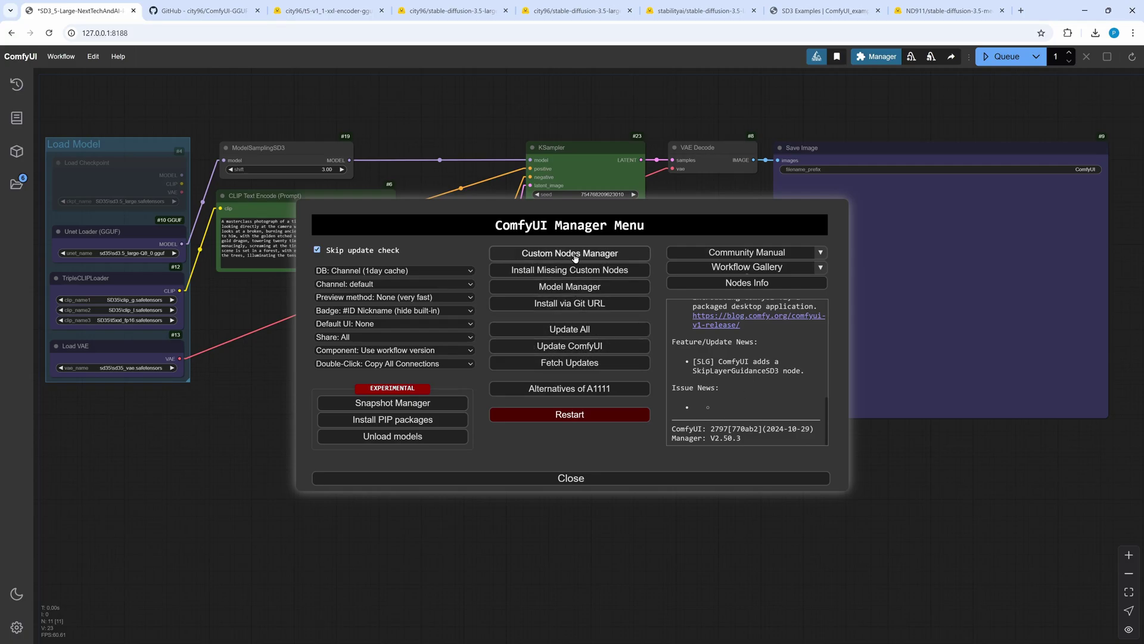
{"action": "left_click", "coordinate": [575, 257]}
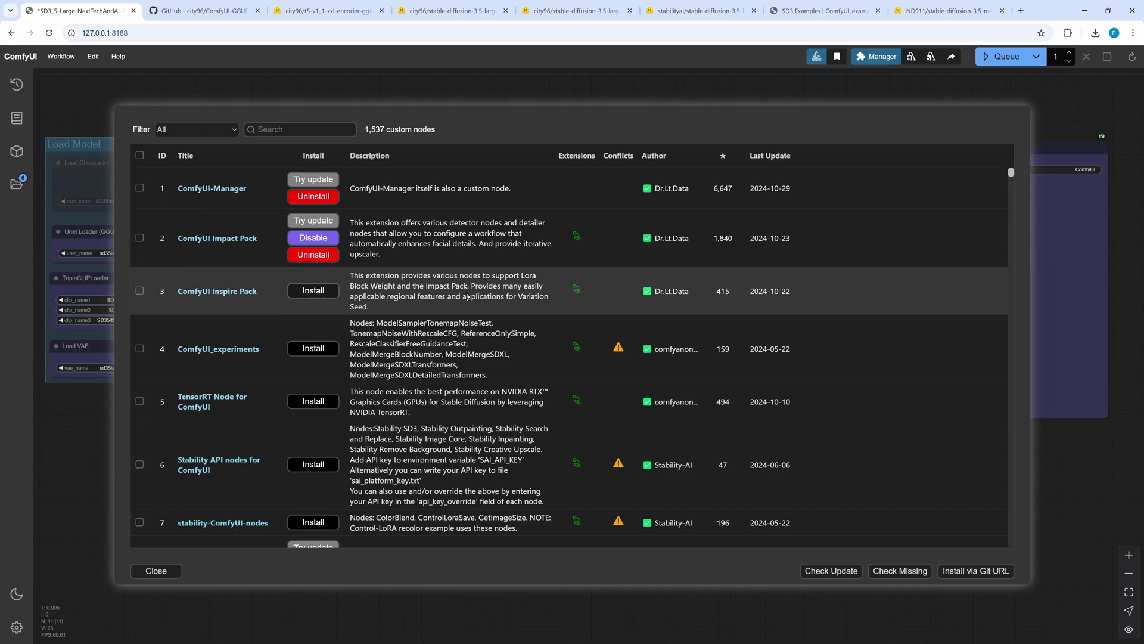
{"action": "left_click", "coordinate": [297, 130]}
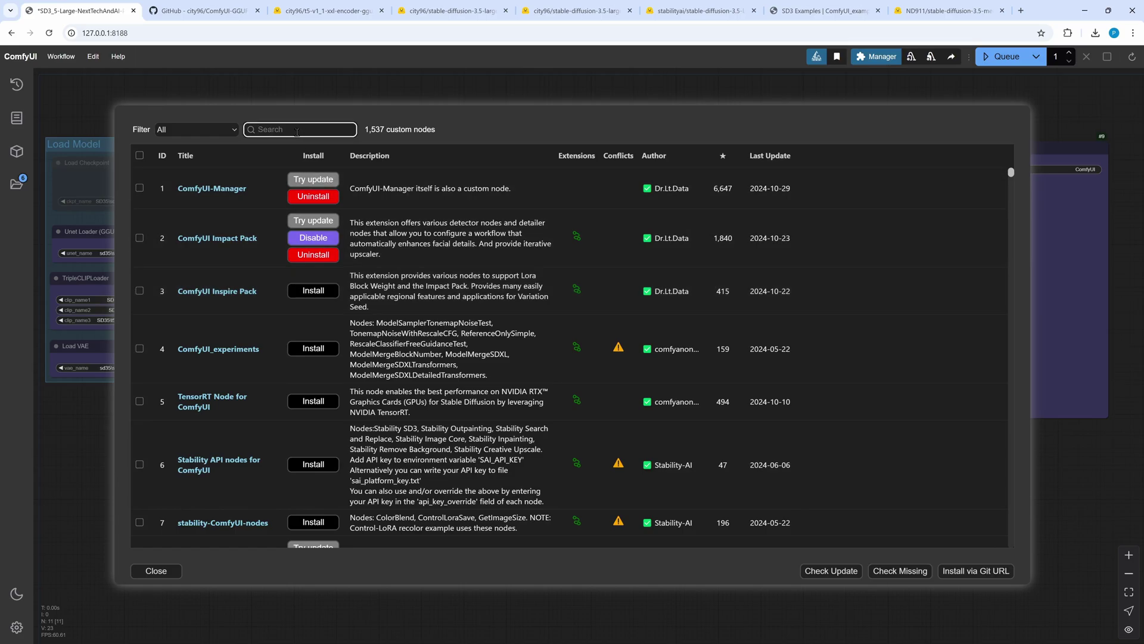
{"action": "type", "text": "gguf"}
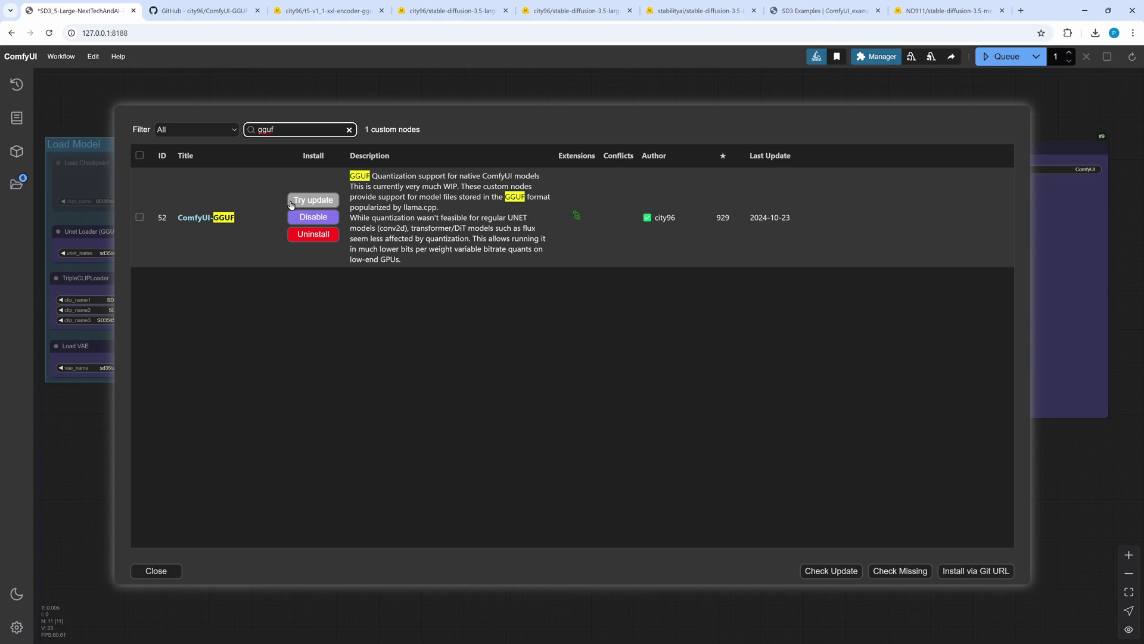
{"action": "key", "text": "Escape"}
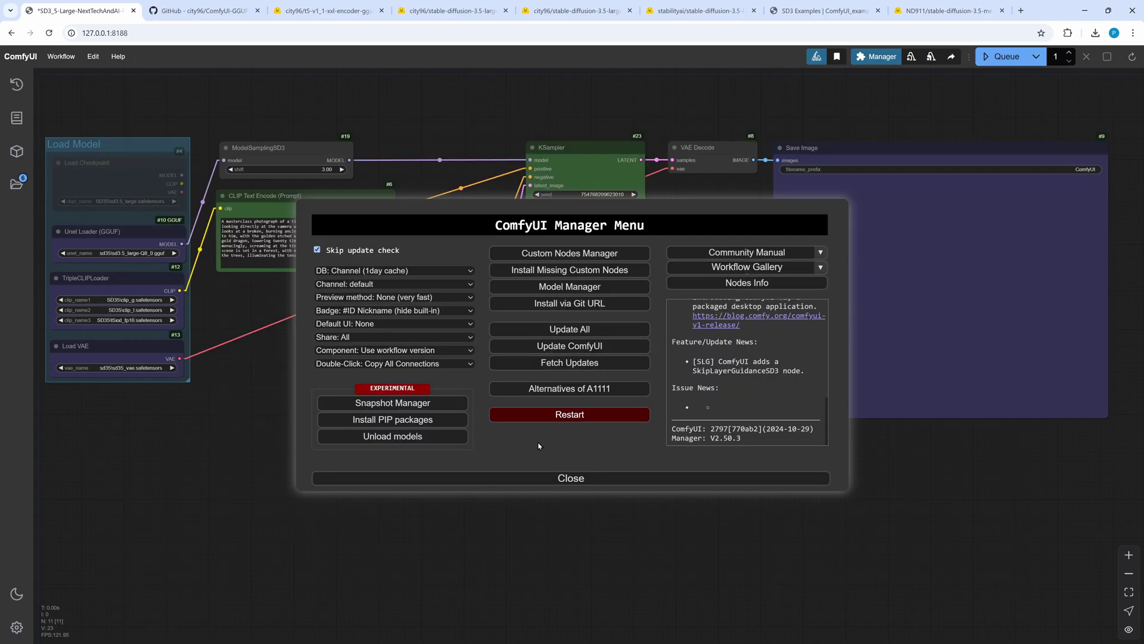
{"action": "left_click", "coordinate": [537, 477]}
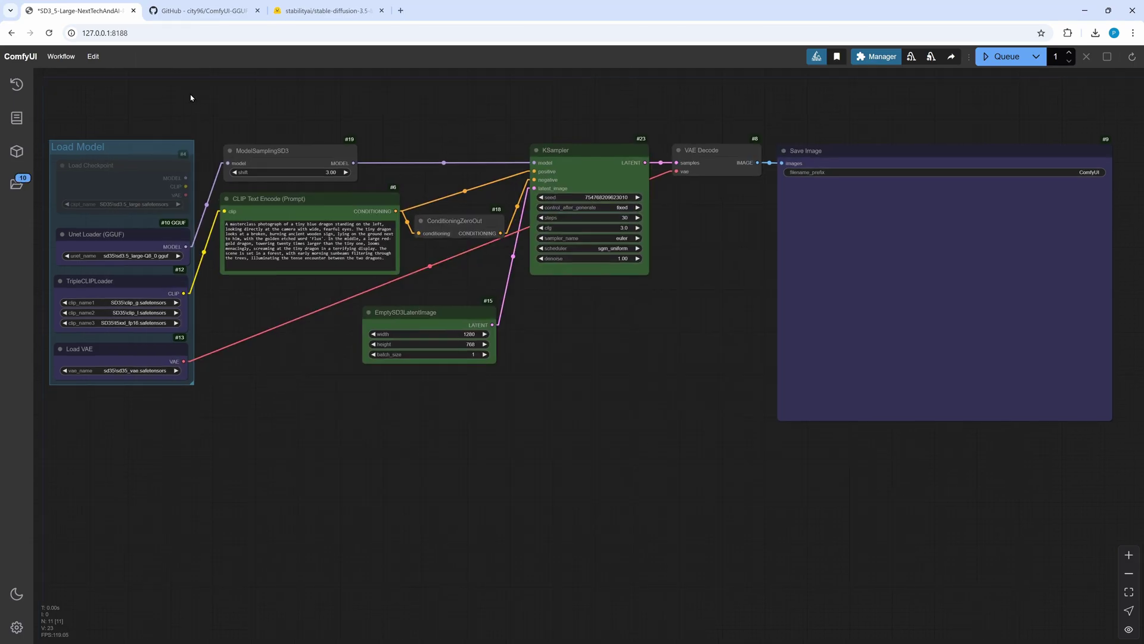
From the ComfyUI-GGUF README Usage section, open the SD3.5 large and large-turbo GGUF links in new tabs
{"action": "left_click", "coordinate": [204, 12]}
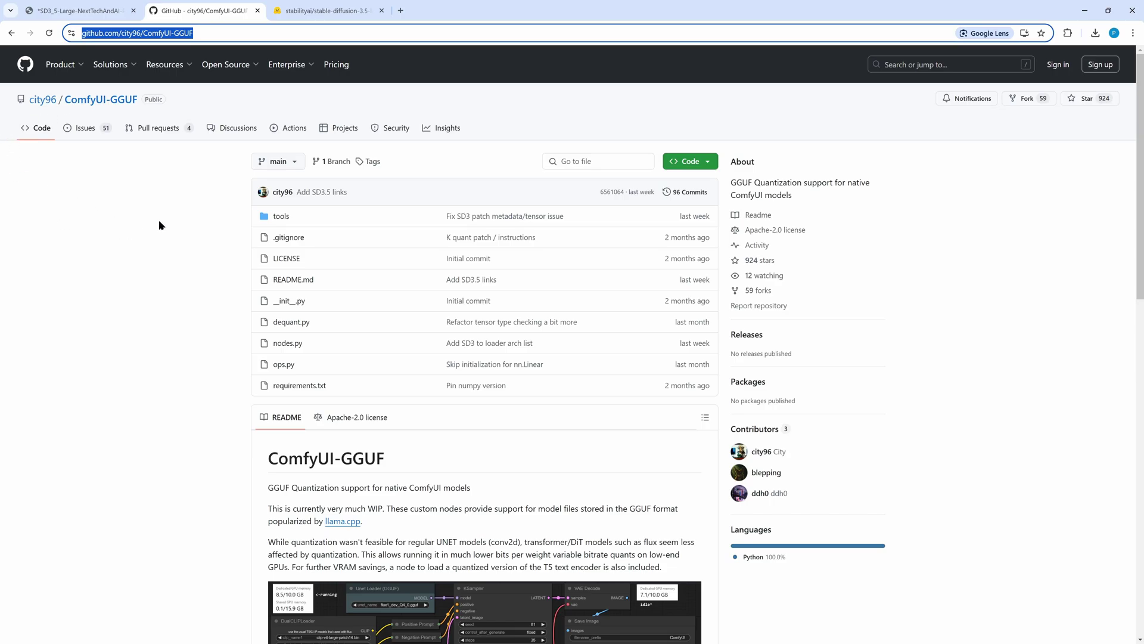
{"action": "scroll", "coordinate": [154, 239], "scroll_direction": "down", "scroll_amount": 12}
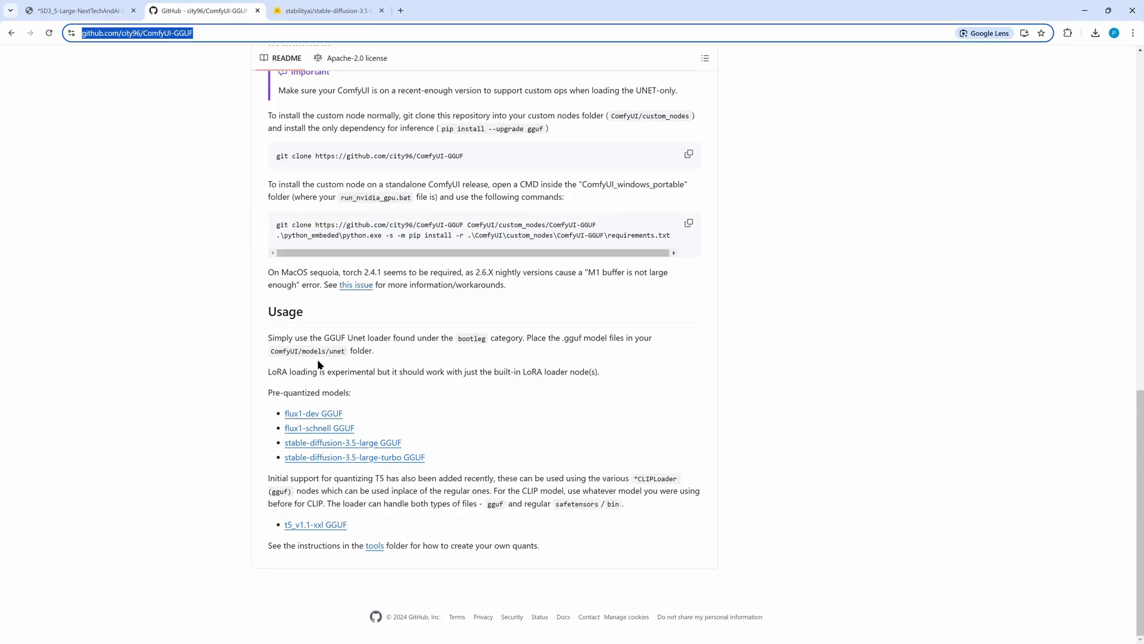
{"action": "middle_click", "coordinate": [327, 442]}
{"action": "middle_click", "coordinate": [395, 456]}
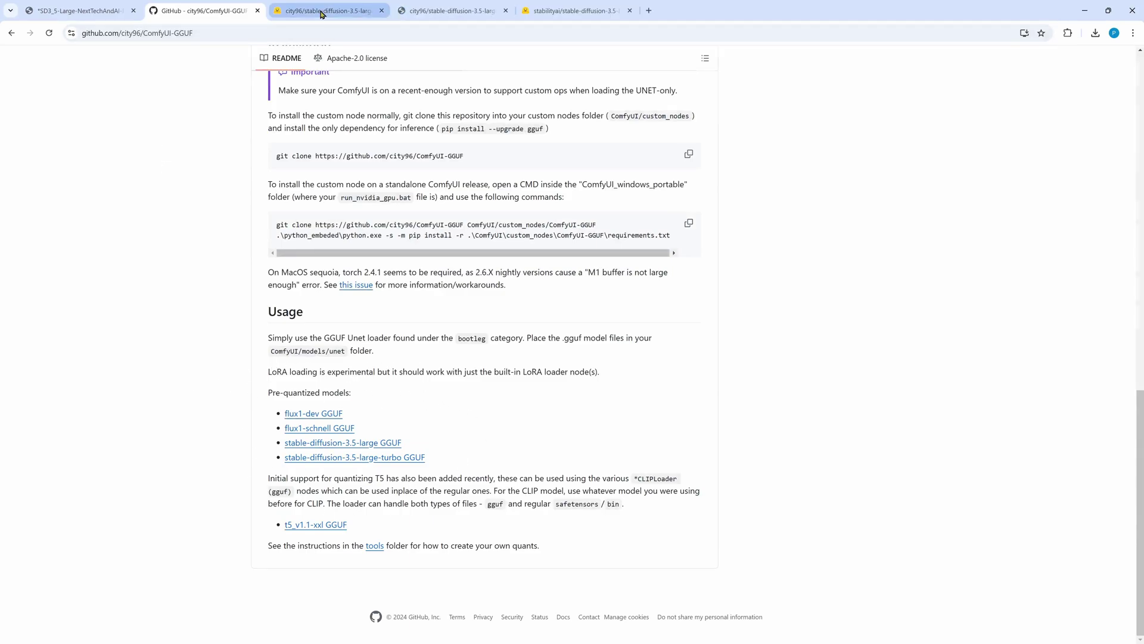
List the Files and versions of the stable-diffusion-3.5-large GGUF and large-turbo GGUF repositories
{"action": "left_click", "coordinate": [321, 13]}
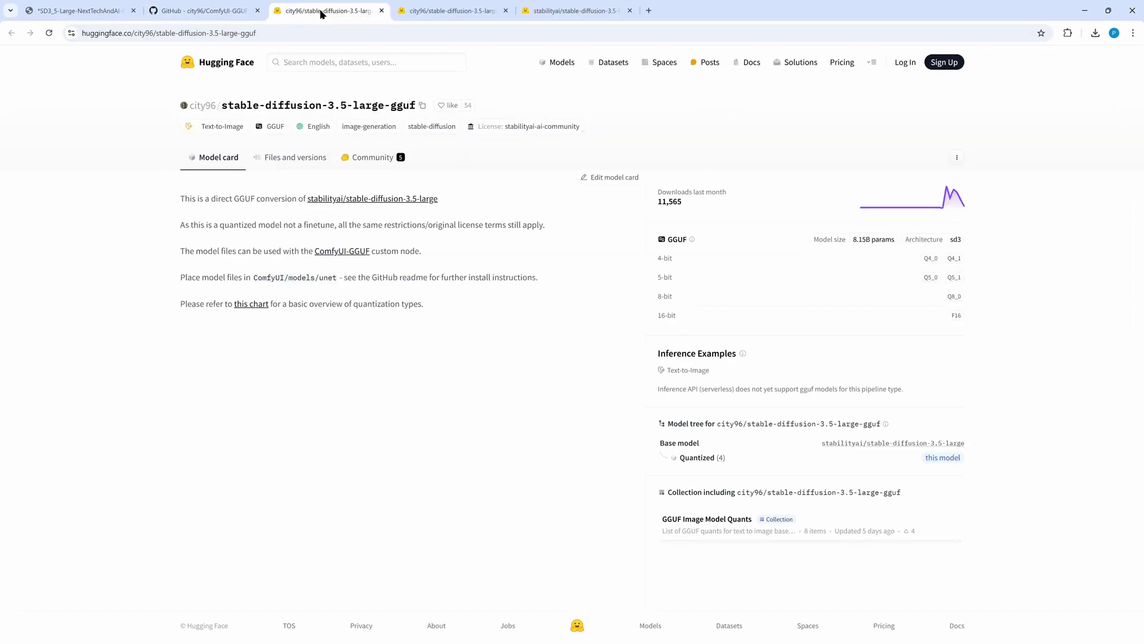
{"action": "left_click", "coordinate": [288, 159]}
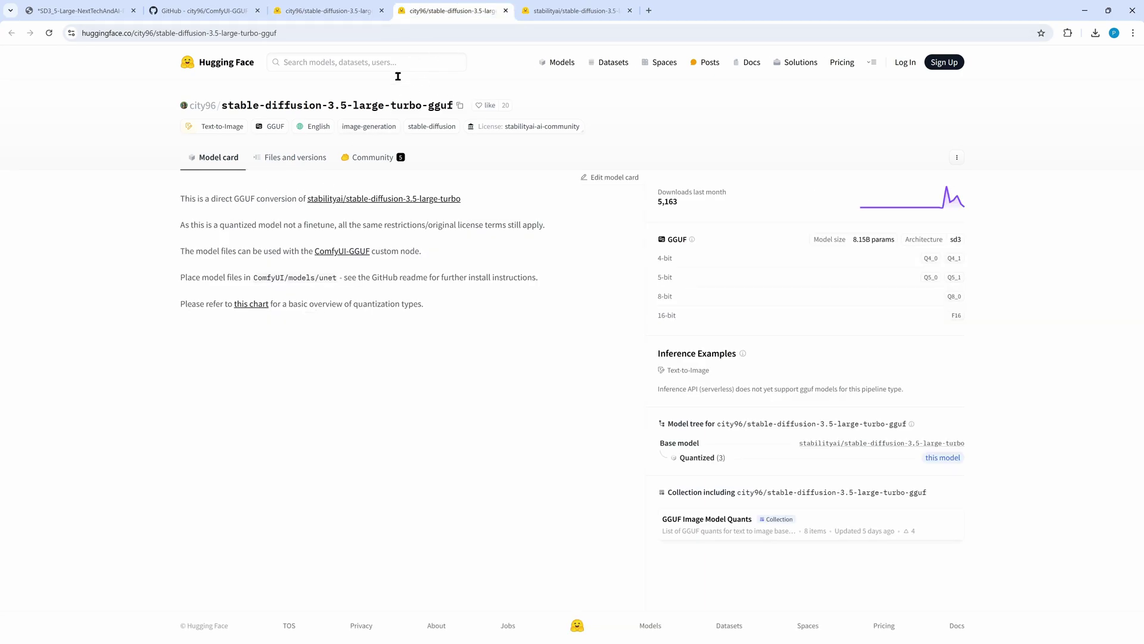
{"action": "left_click", "coordinate": [309, 157]}
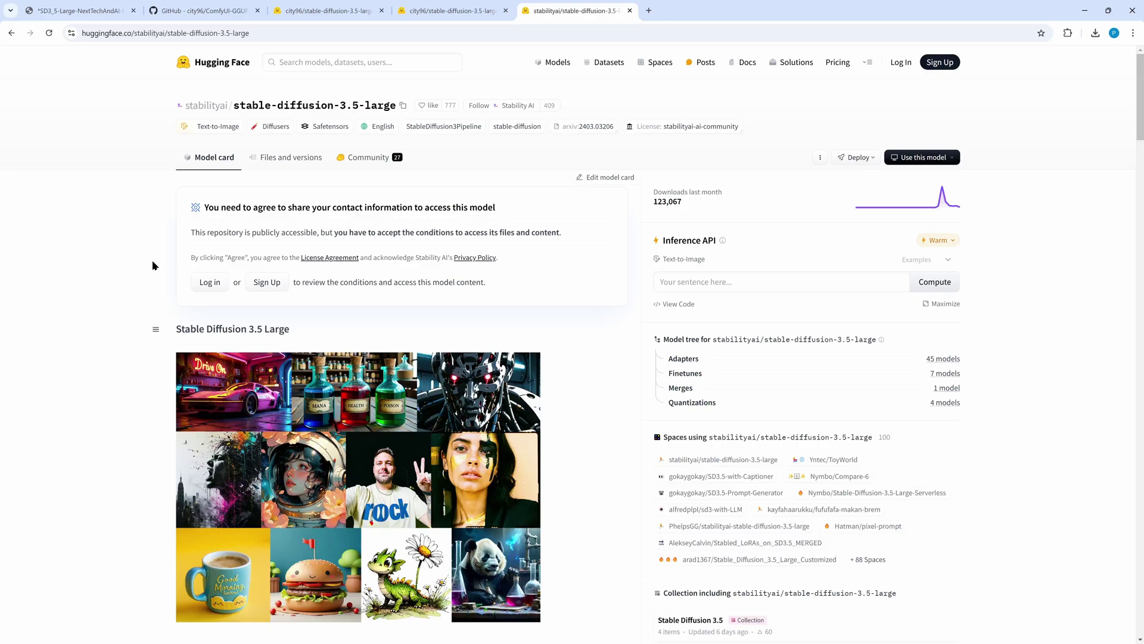
Open the vae folder in stable-diffusion-3.5-large's files, then start a new empty ComfyUI workflow
{"action": "left_click", "coordinate": [293, 158]}
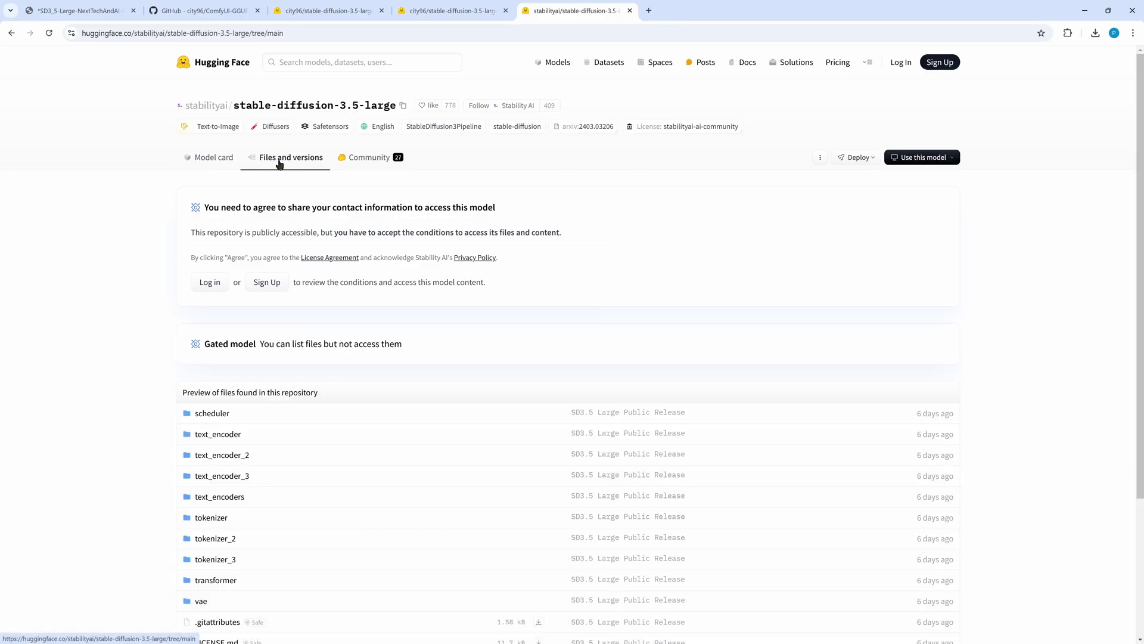
{"action": "scroll", "coordinate": [416, 515], "scroll_direction": "down", "scroll_amount": 1}
{"action": "scroll", "coordinate": [416, 515], "scroll_direction": "down", "scroll_amount": 2}
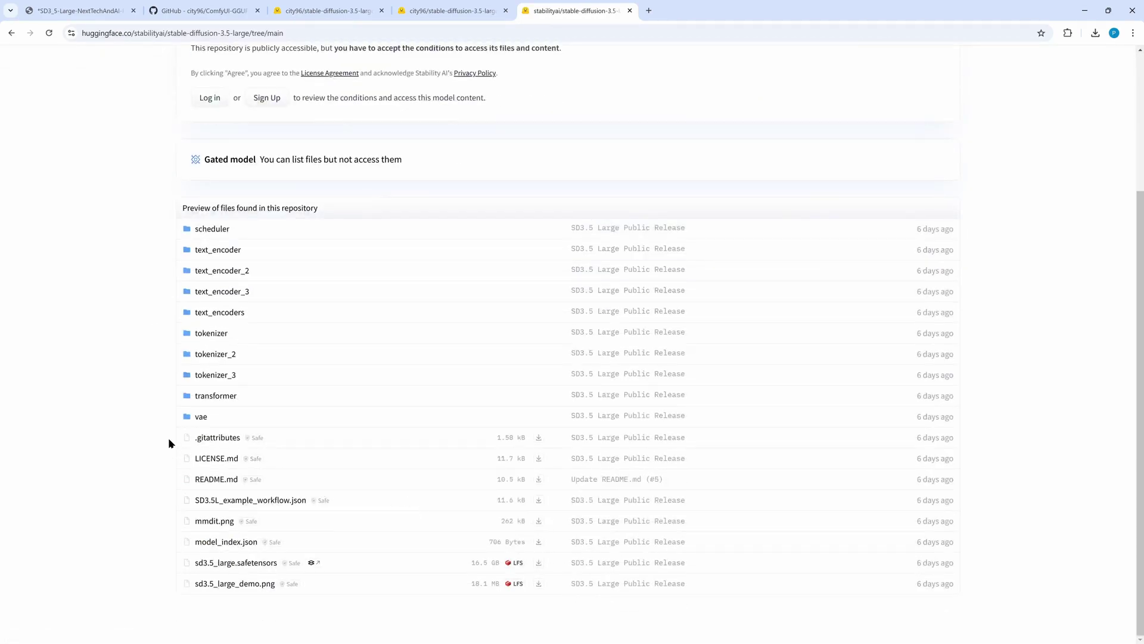
{"action": "left_click", "coordinate": [200, 417]}
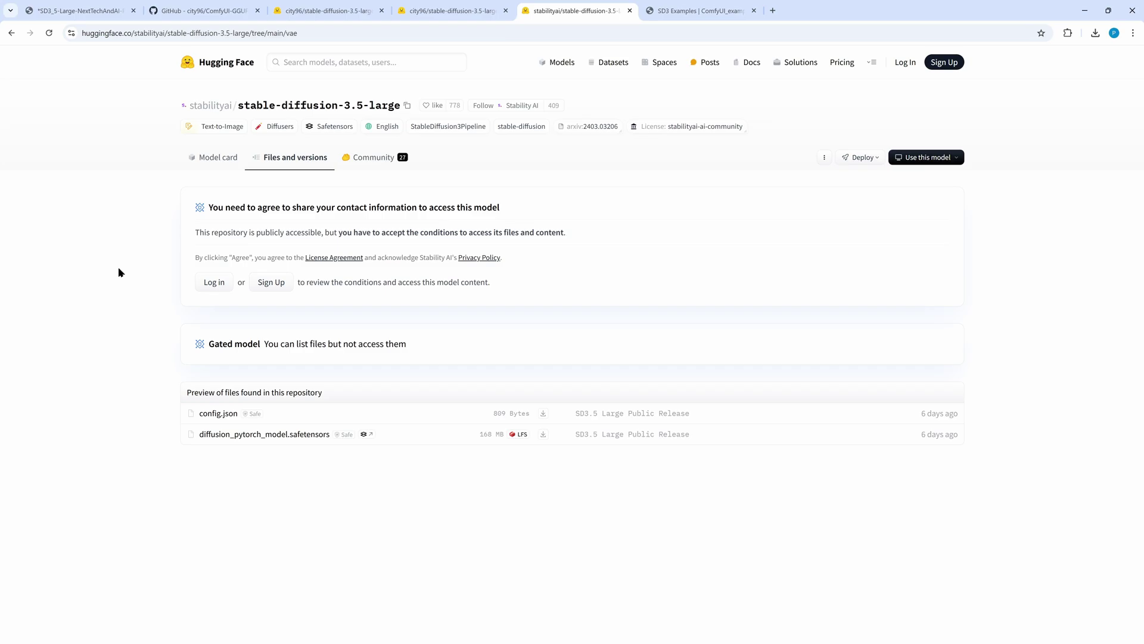
{"action": "left_click", "coordinate": [79, 10]}
{"action": "left_click", "coordinate": [60, 56]}
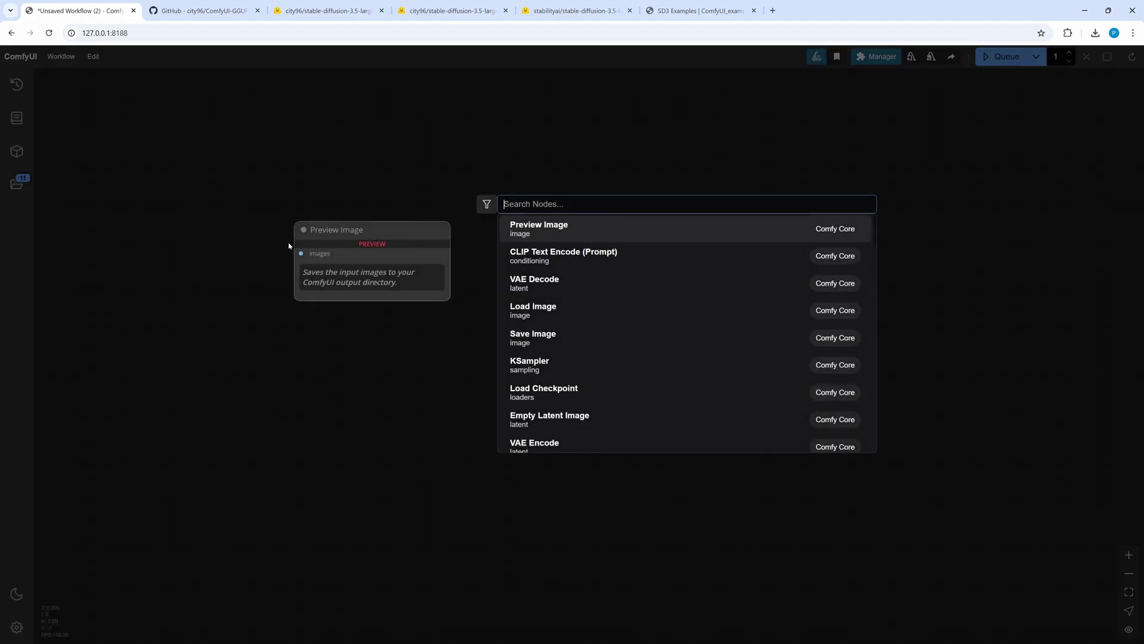
Add Load Checkpoint (sd3.5_large.safetensors) and wire its VAE into a VAESave node with prefix vae/ComfyUI_vae
{"action": "type", "text": "load c"}
{"action": "type", "text": "save"}
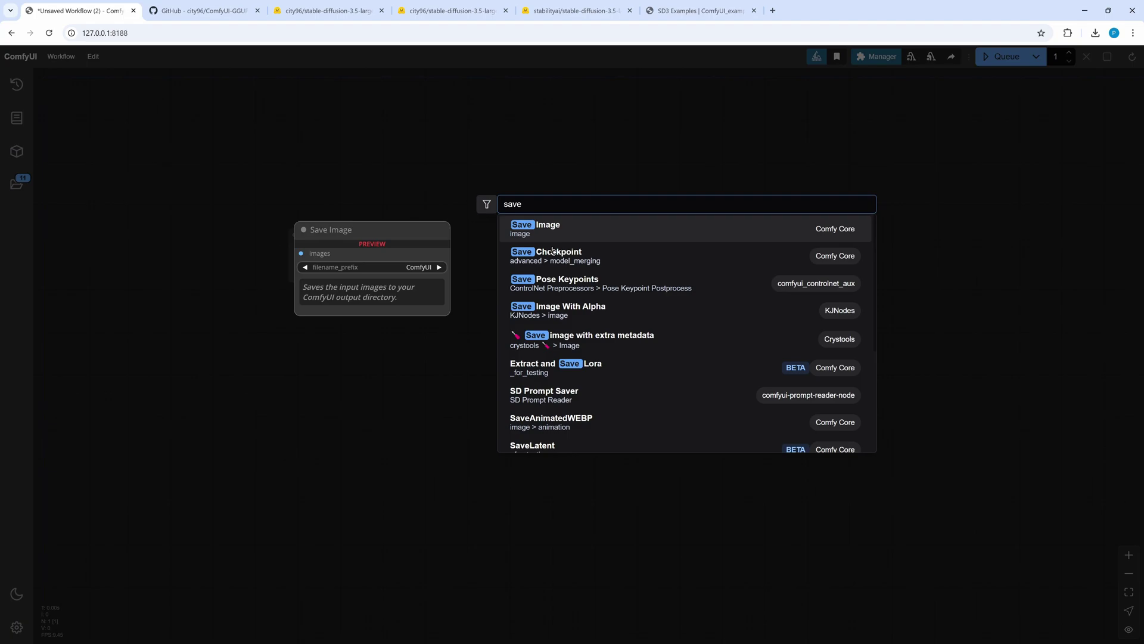
{"action": "type", "text": " vae"}
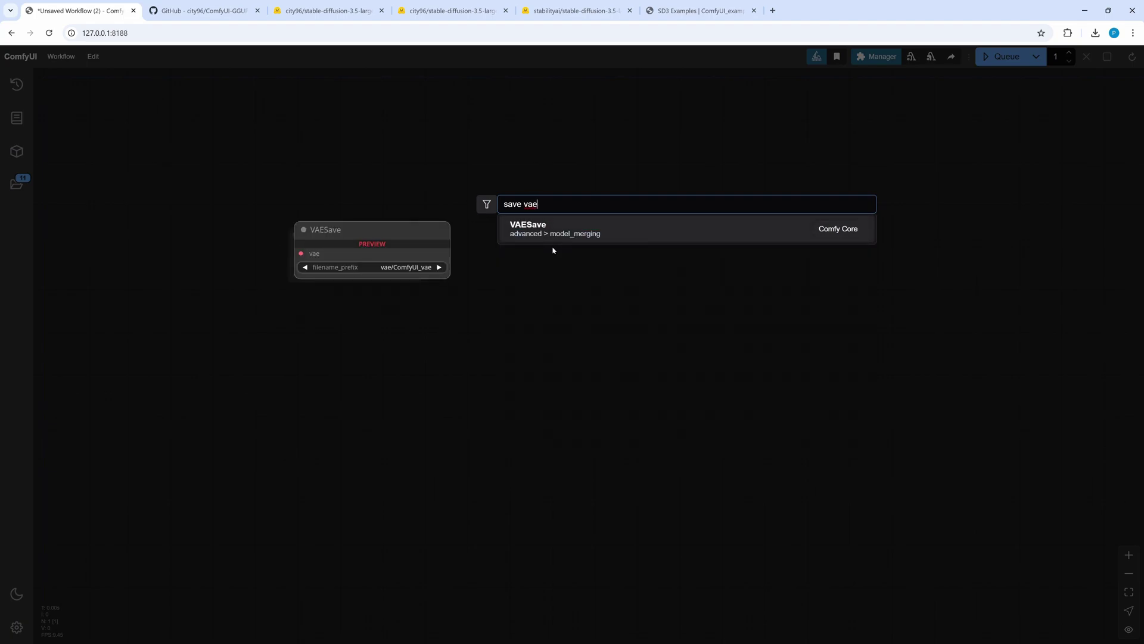
{"action": "left_click", "coordinate": [565, 232]}
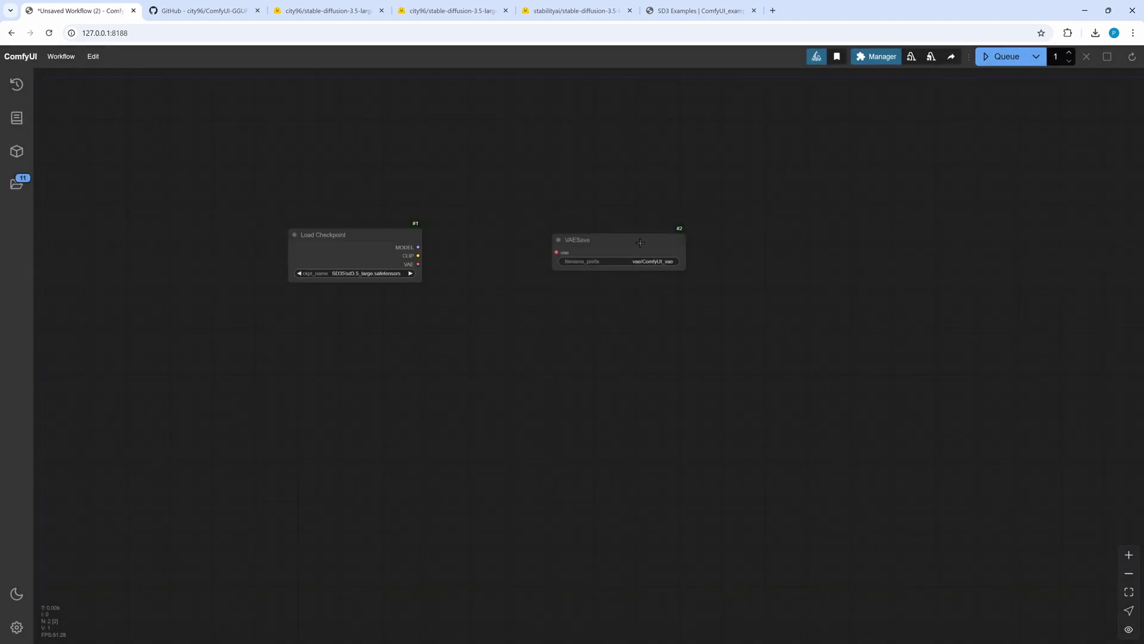
{"action": "left_click_drag", "start_coordinate": [640, 242], "coordinate": [556, 251]}
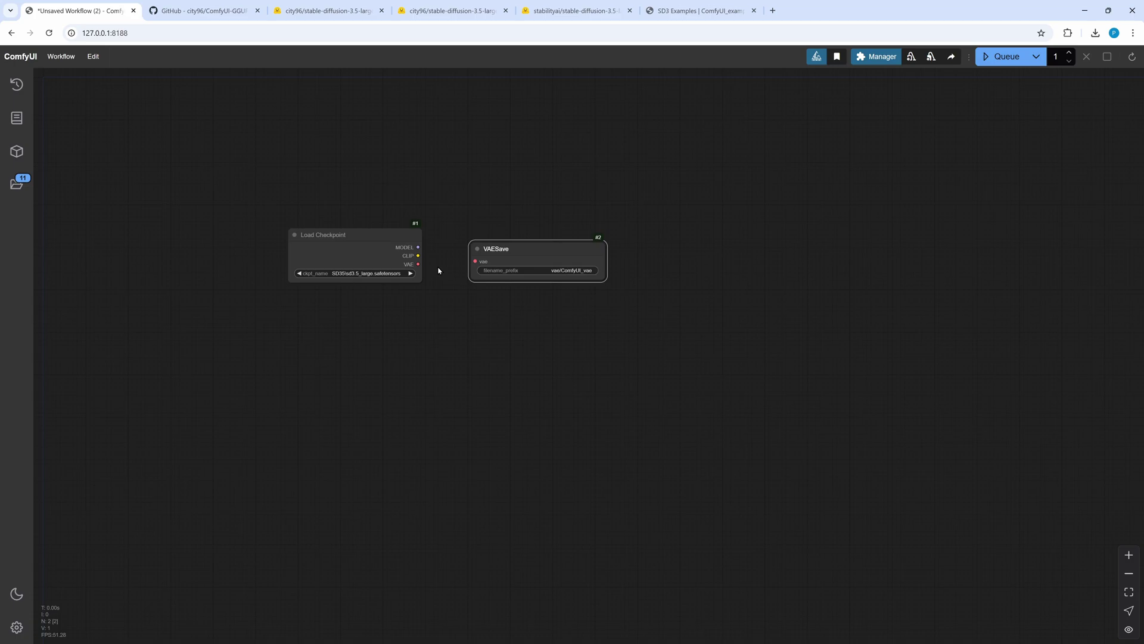
{"action": "left_click_drag", "start_coordinate": [416, 265], "coordinate": [474, 261]}
{"action": "scroll", "coordinate": [391, 381], "scroll_direction": "up", "scroll_amount": 6}
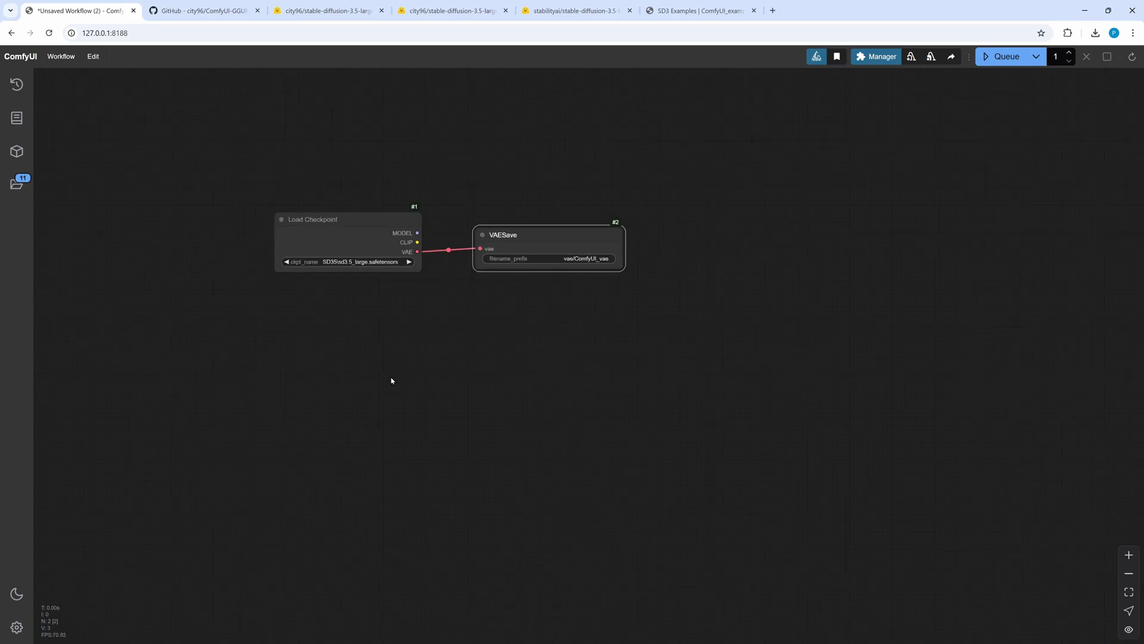
{"action": "scroll", "coordinate": [498, 417], "scroll_direction": "up", "scroll_amount": 3}
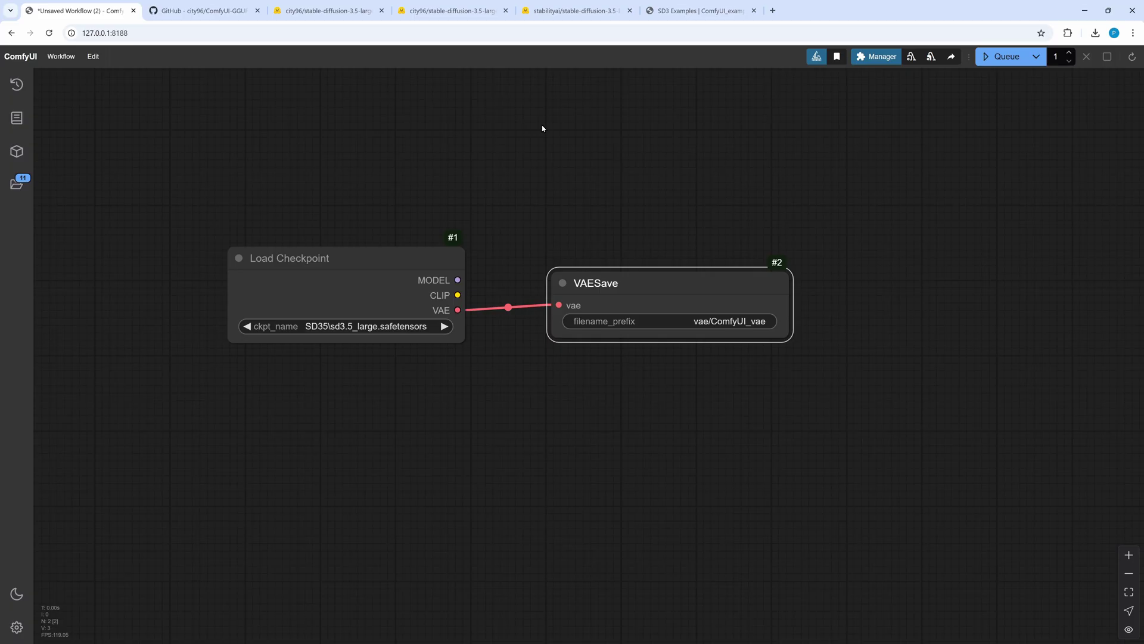
{"action": "left_click", "coordinate": [697, 11]}
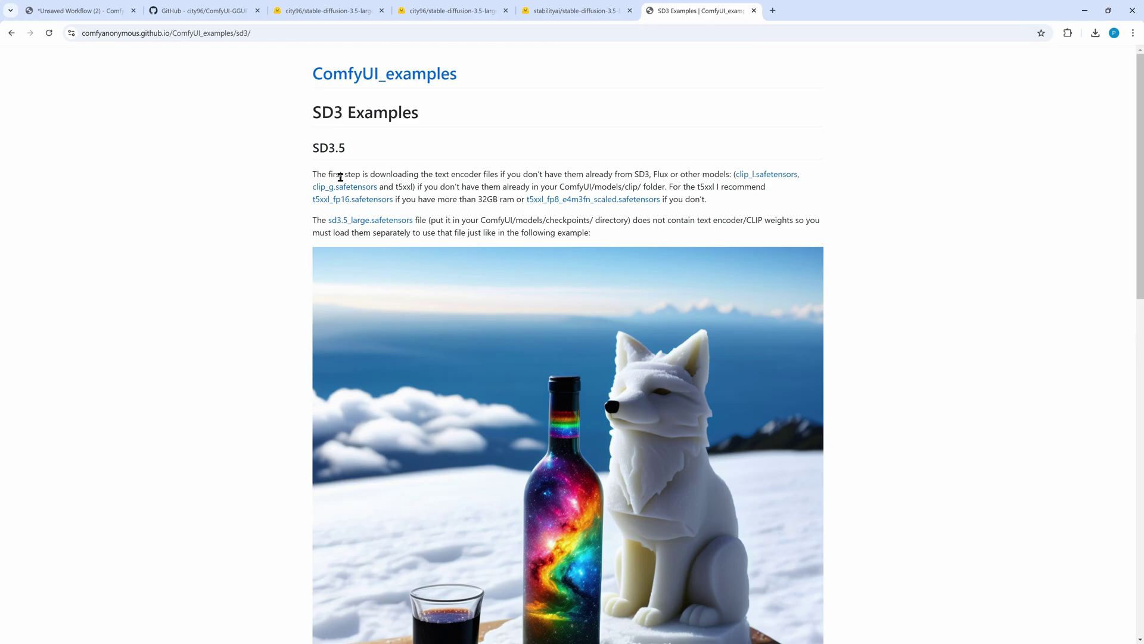
Read the SD3.5 notes on required text encoder files and the missing CLIP weights
{"action": "left_click_drag", "start_coordinate": [428, 177], "coordinate": [498, 174]}
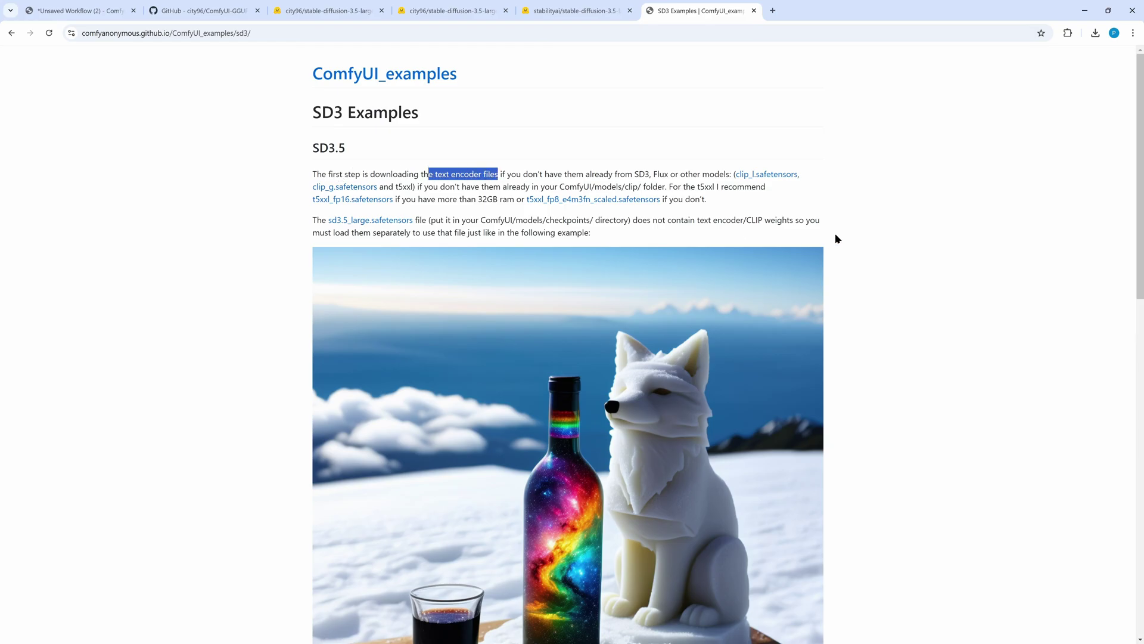
{"action": "left_click", "coordinate": [710, 175]}
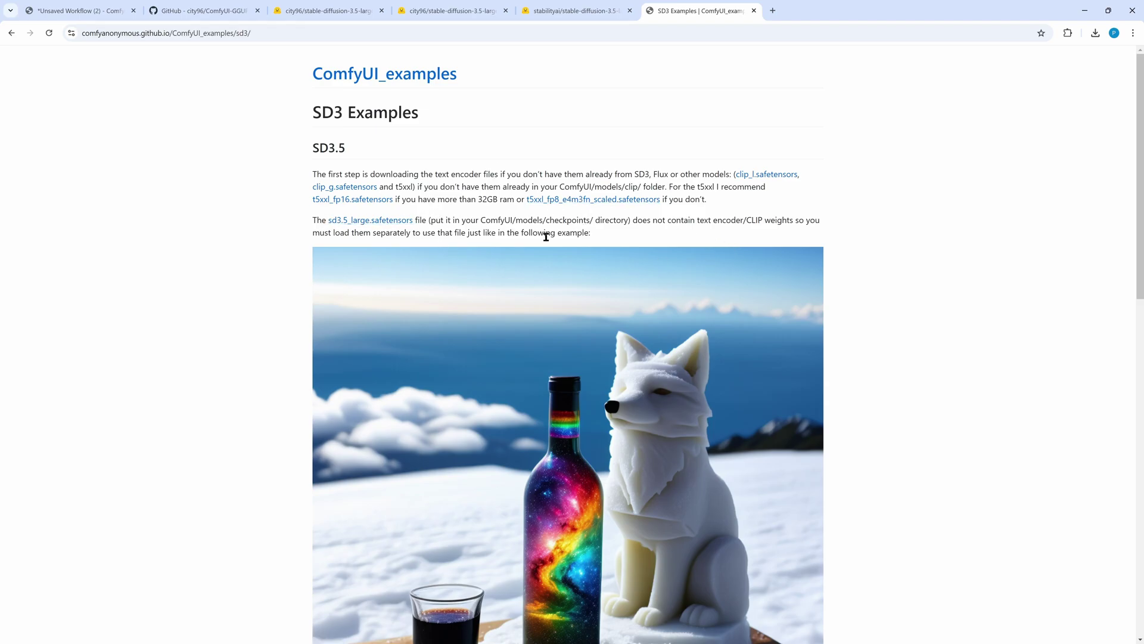
{"action": "left_click_drag", "start_coordinate": [627, 220], "coordinate": [809, 219]}
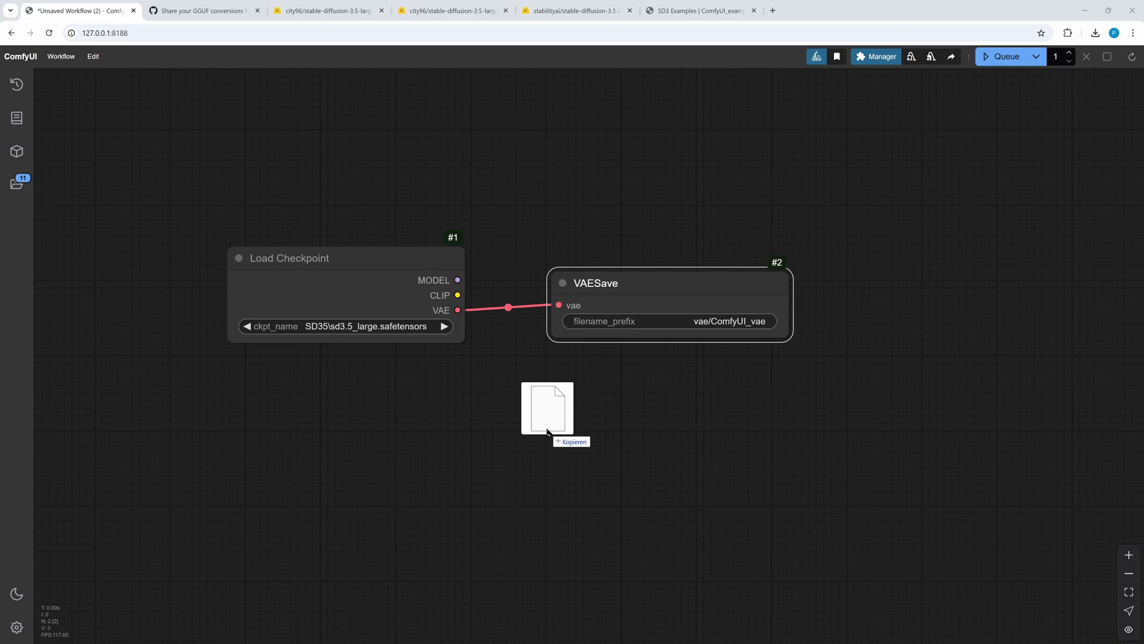
Load the SD3.5 Large GGUF workflow file and frame its Load Model group
{"action": "left_click_drag", "start_coordinate": [547, 430], "coordinate": [547, 431]}
{"action": "scroll", "coordinate": [232, 420], "scroll_direction": "down", "scroll_amount": 2}
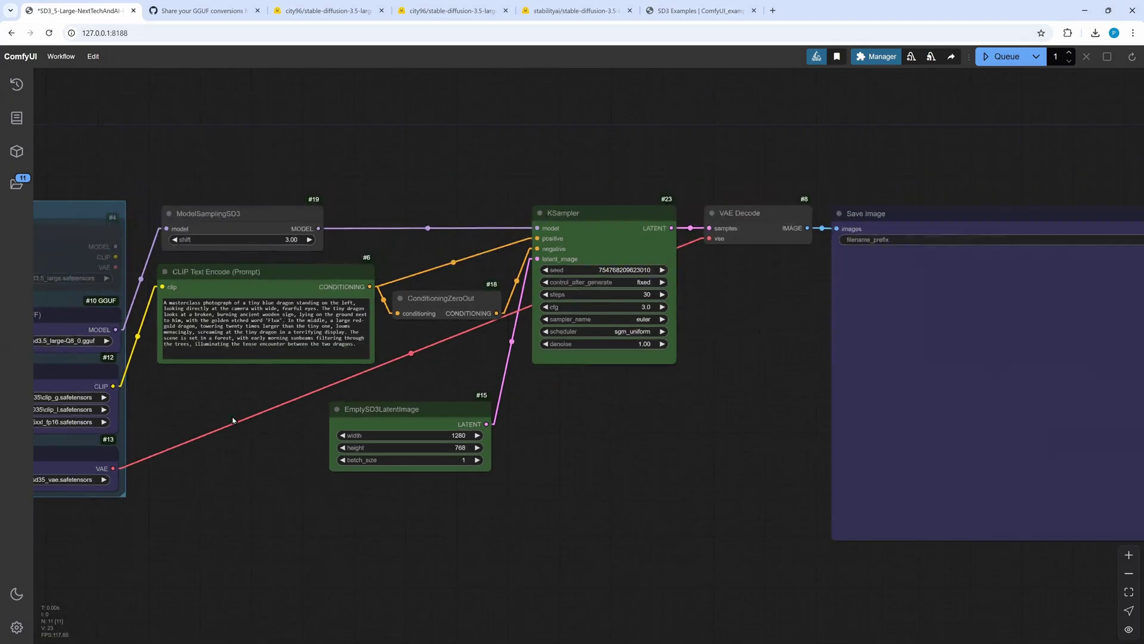
{"action": "scroll", "coordinate": [232, 420], "scroll_direction": "down", "scroll_amount": 1}
{"action": "left_click_drag", "start_coordinate": [179, 397], "coordinate": [485, 418]}
{"action": "scroll", "coordinate": [351, 411], "scroll_direction": "up", "scroll_amount": 5}
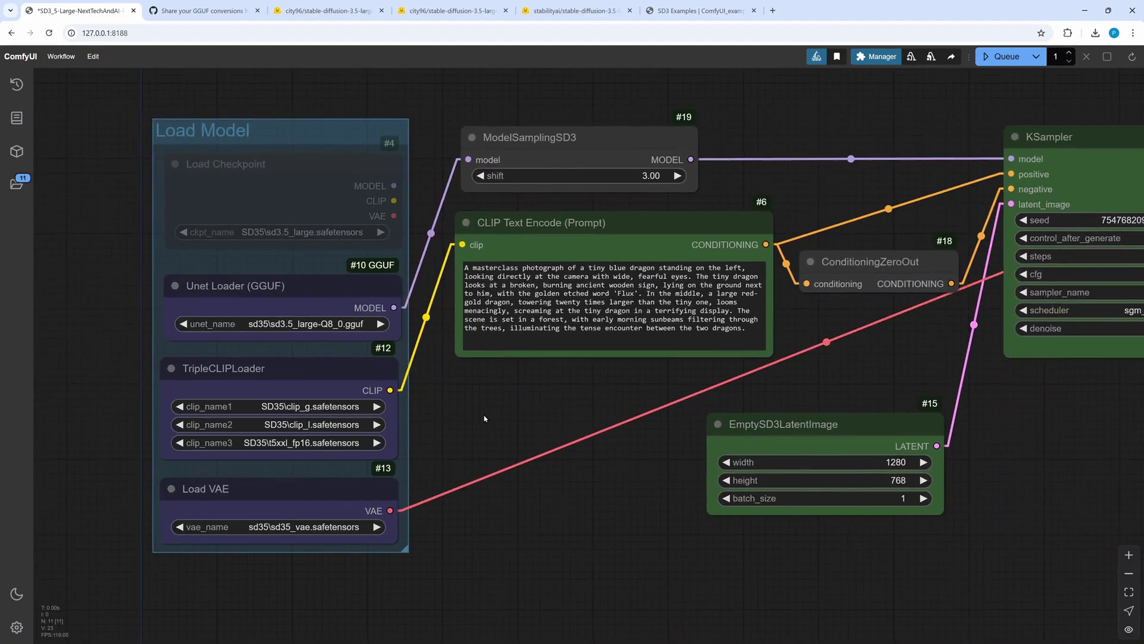
Toggle Load Checkpoint back to disabled with Ctrl+M and check the Q8_0 GGUF unet_name list
{"action": "left_click", "coordinate": [257, 196]}
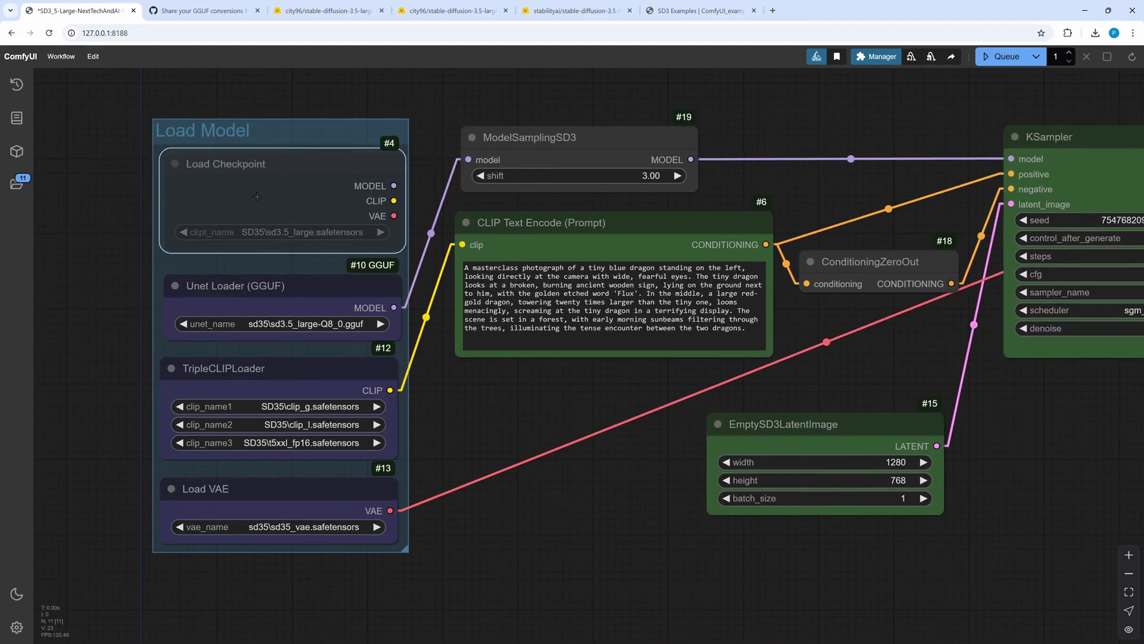
{"action": "key", "text": "ctrl+m"}
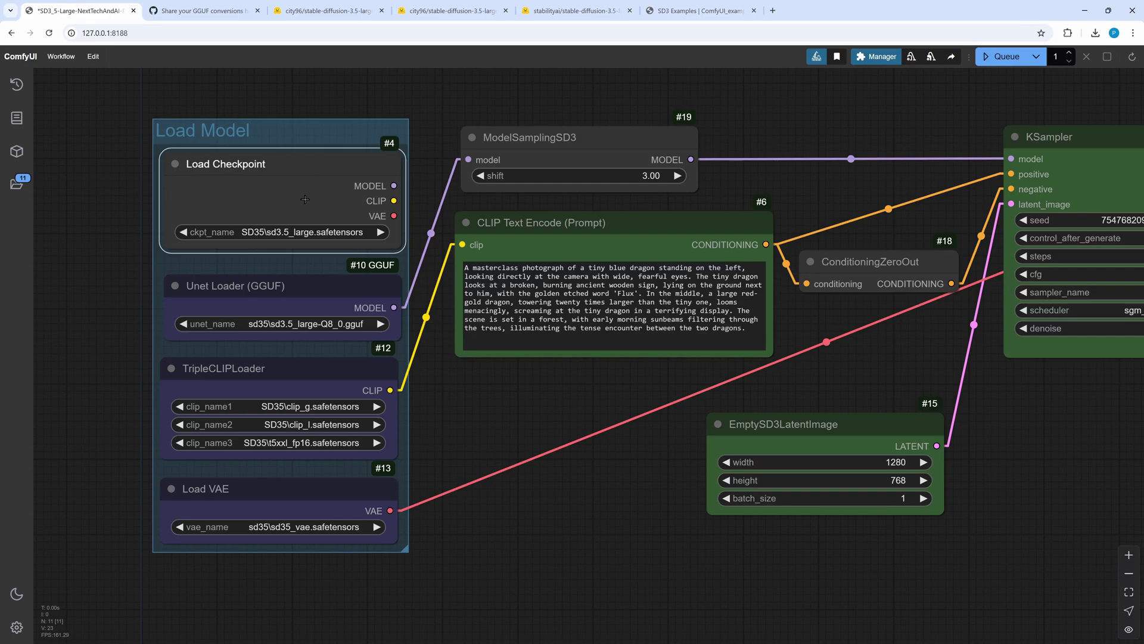
{"action": "left_click_drag", "start_coordinate": [417, 179], "coordinate": [322, 108]}
{"action": "left_click", "coordinate": [407, 107]}
{"action": "left_click", "coordinate": [198, 210]}
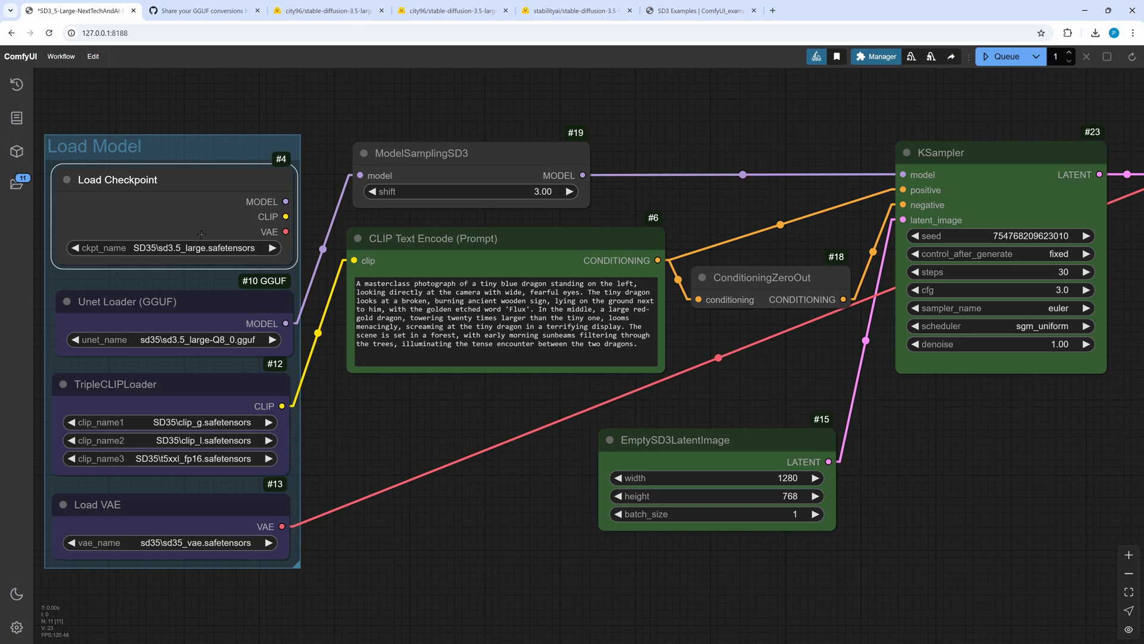
{"action": "scroll", "coordinate": [173, 232], "scroll_direction": "down", "scroll_amount": 2}
{"action": "key", "text": "ctrl+m"}
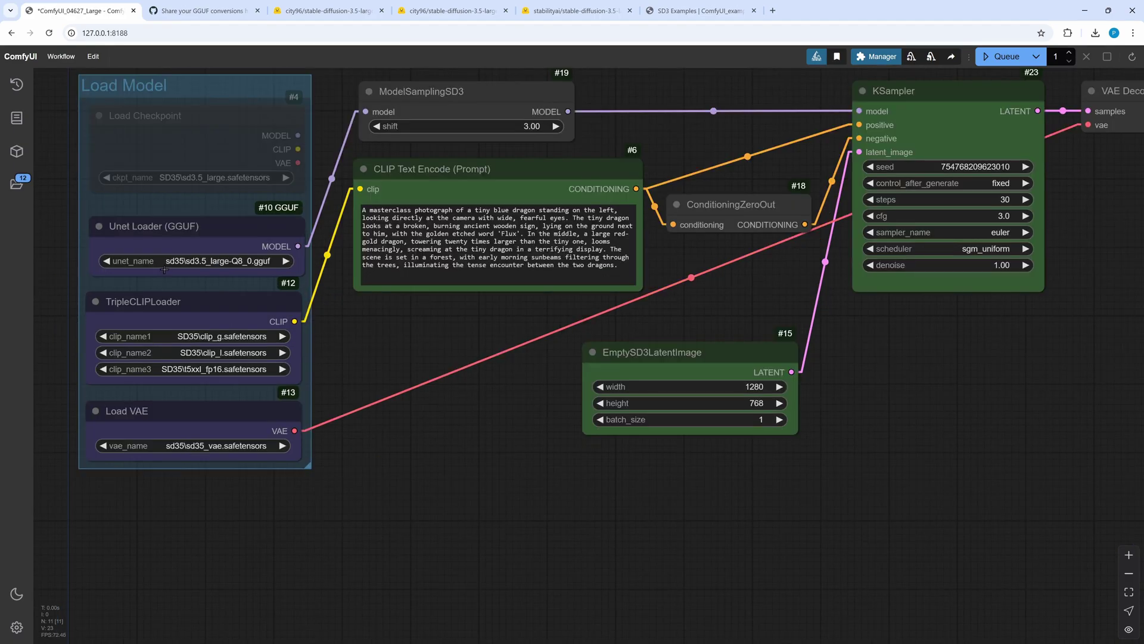
{"action": "left_click", "coordinate": [219, 261]}
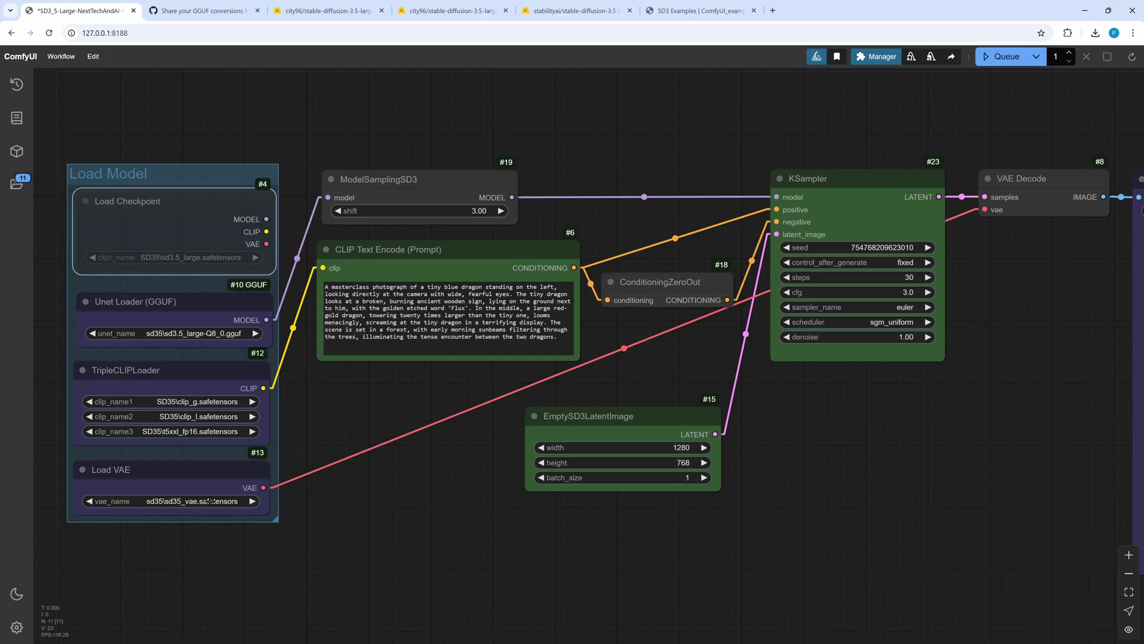
{"action": "scroll", "coordinate": [361, 387], "scroll_direction": "up", "scroll_amount": 3}
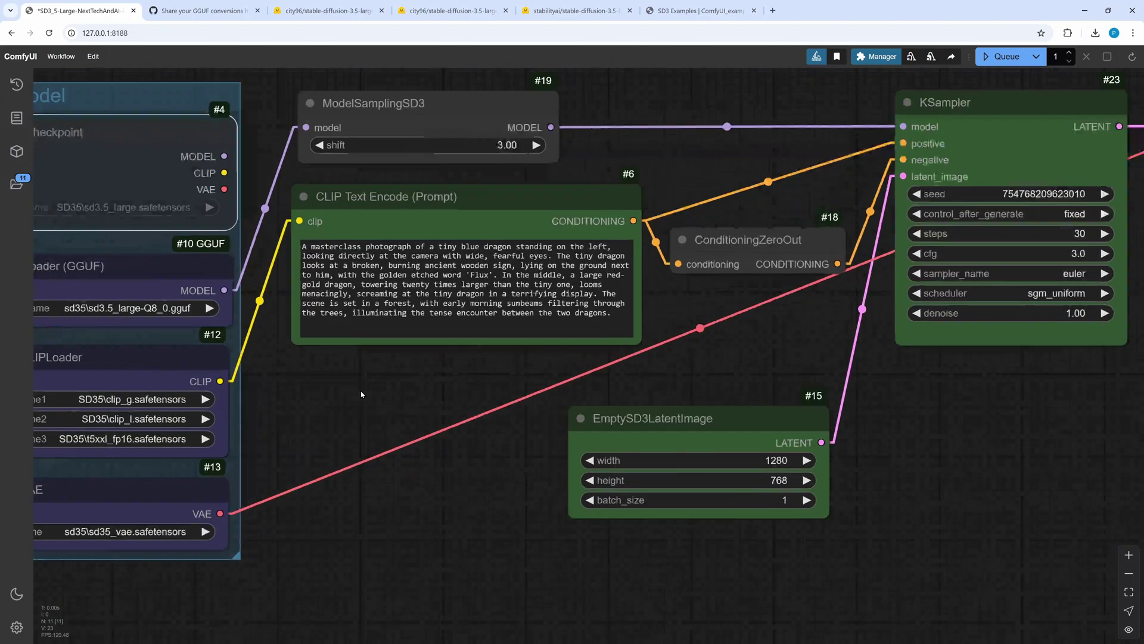
{"action": "left_click_drag", "start_coordinate": [411, 377], "coordinate": [381, 406]}
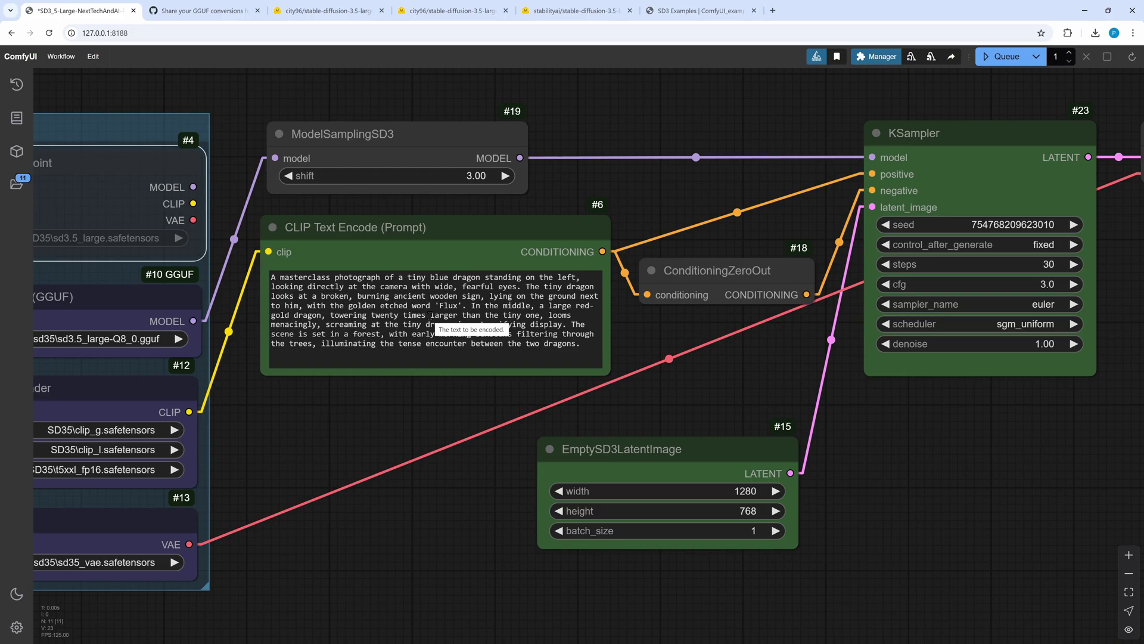
{"action": "left_click_drag", "start_coordinate": [724, 379], "coordinate": [598, 431]}
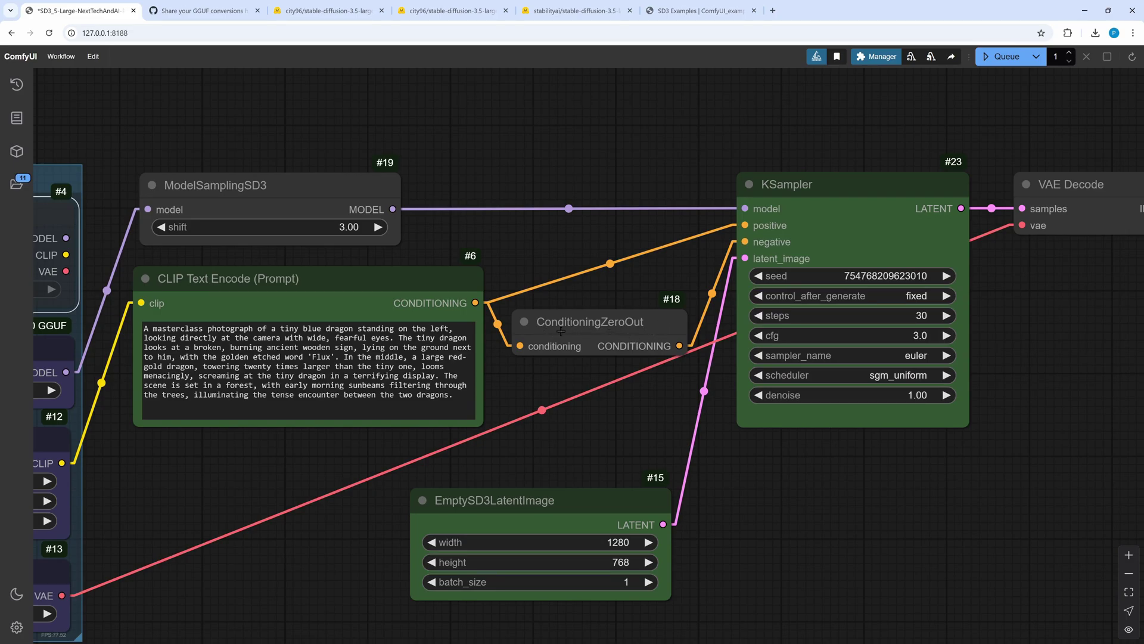
{"action": "left_click_drag", "start_coordinate": [327, 290], "coordinate": [429, 227]}
{"action": "right_click", "coordinate": [430, 218]}
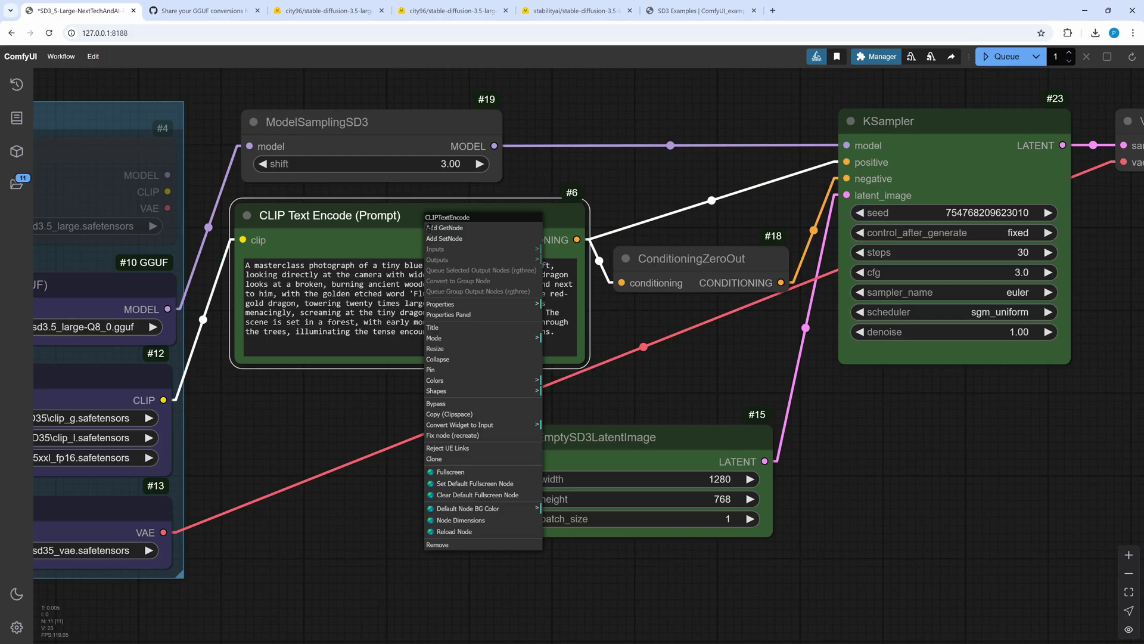
{"action": "left_click", "coordinate": [450, 460]}
{"action": "left_click_drag", "start_coordinate": [488, 224], "coordinate": [485, 406]}
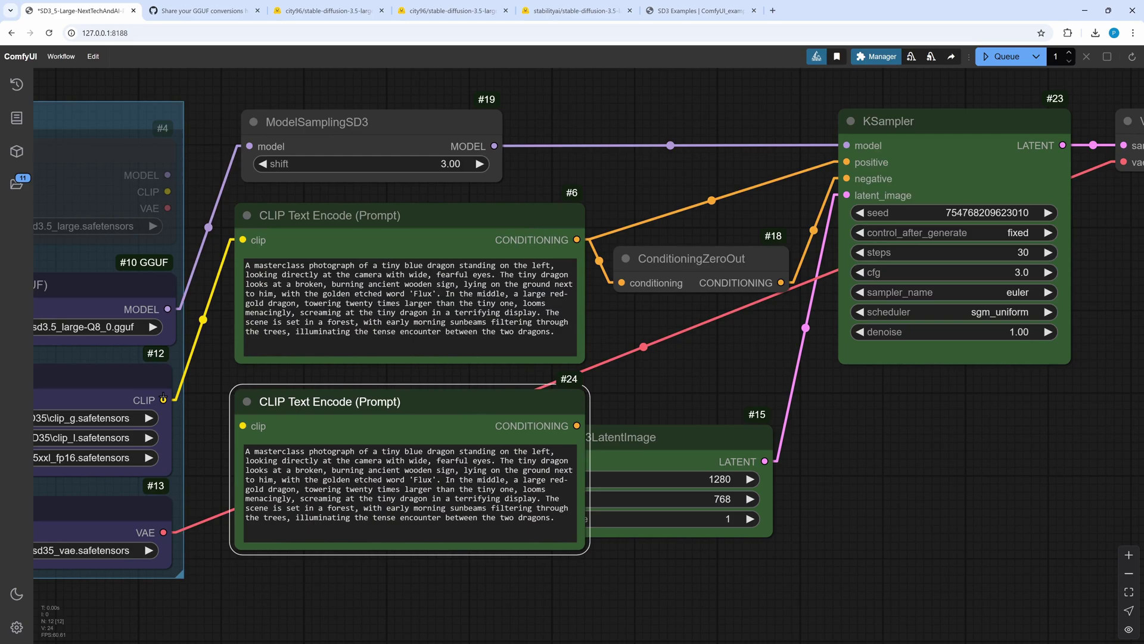
{"action": "left_click_drag", "start_coordinate": [163, 399], "coordinate": [243, 426]}
{"action": "left_click_drag", "start_coordinate": [577, 425], "coordinate": [655, 362]}
{"action": "left_click", "coordinate": [445, 426]}
{"action": "key", "text": "Delete"}
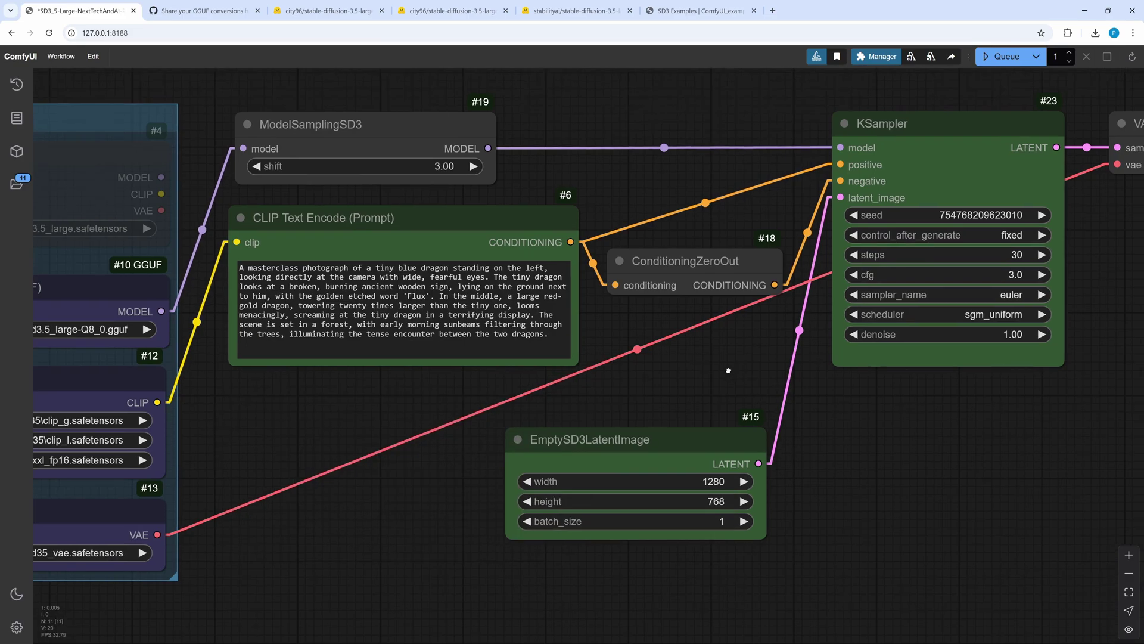
{"action": "left_click_drag", "start_coordinate": [677, 402], "coordinate": [634, 411]}
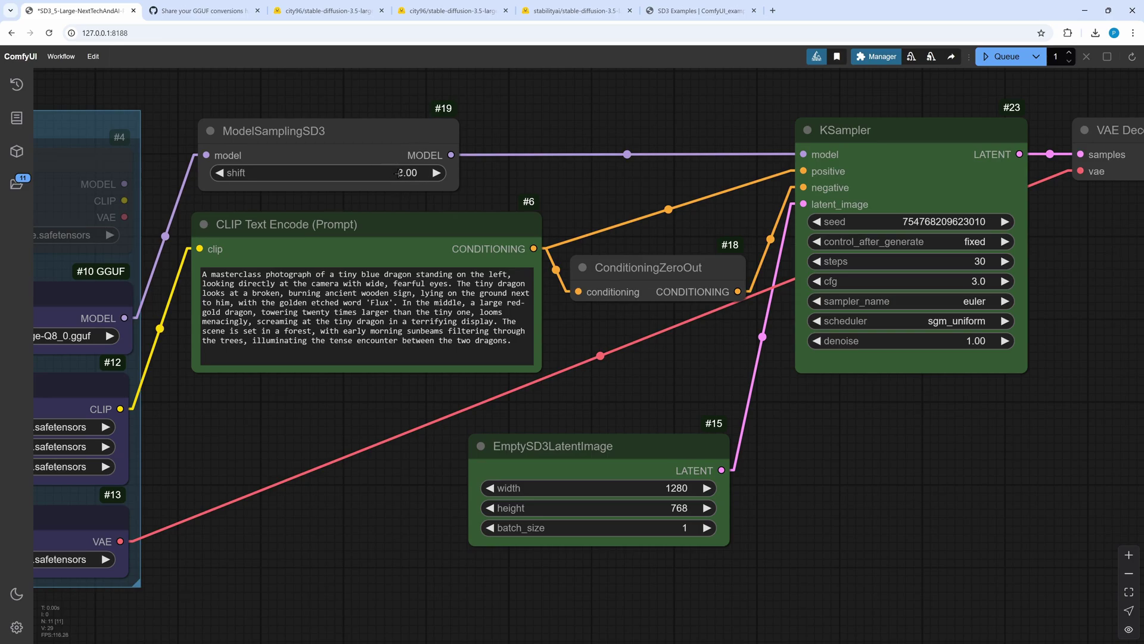
{"action": "left_click_drag", "start_coordinate": [684, 184], "coordinate": [472, 188]}
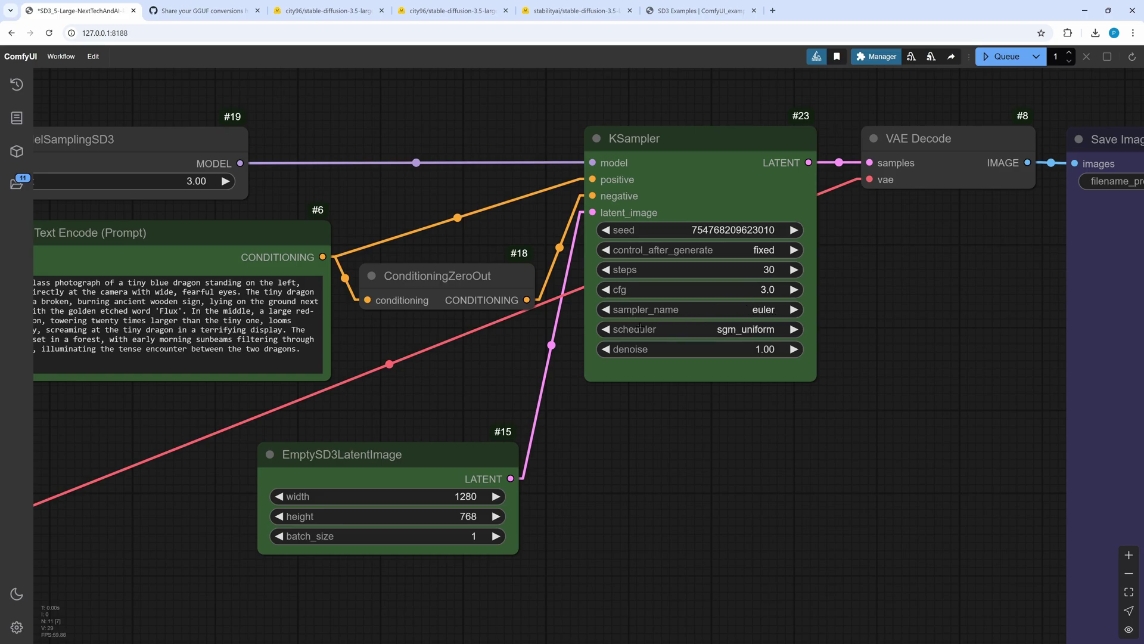
Fit the SD3.5 Large graph in view, queue it, and view the generated dragon image
{"action": "key", "text": "."}
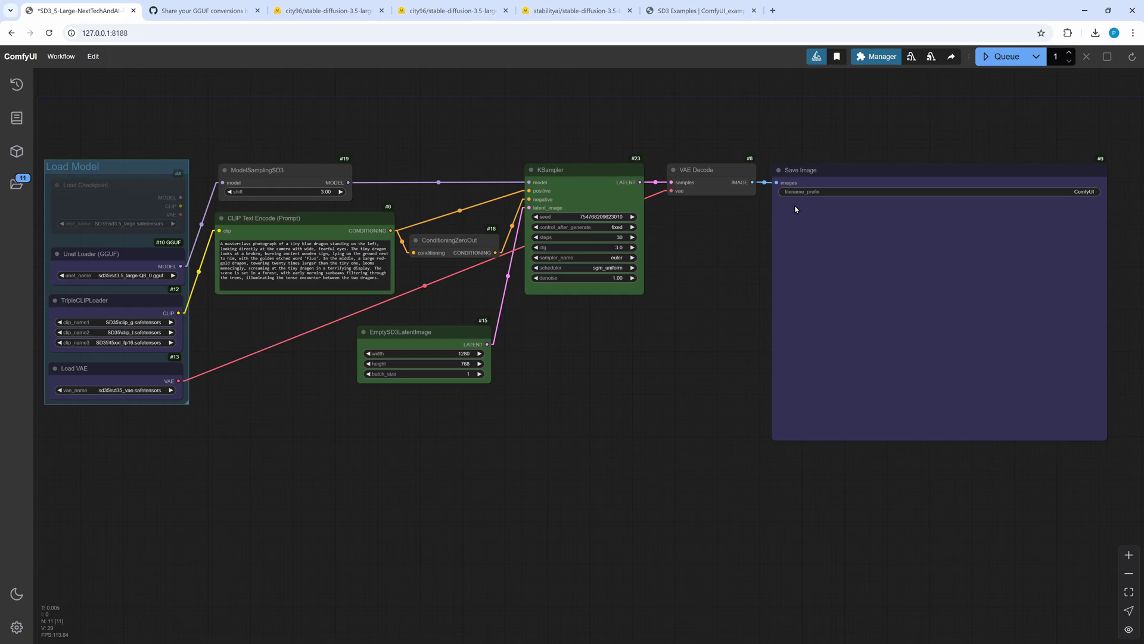
{"action": "left_click", "coordinate": [1012, 59]}
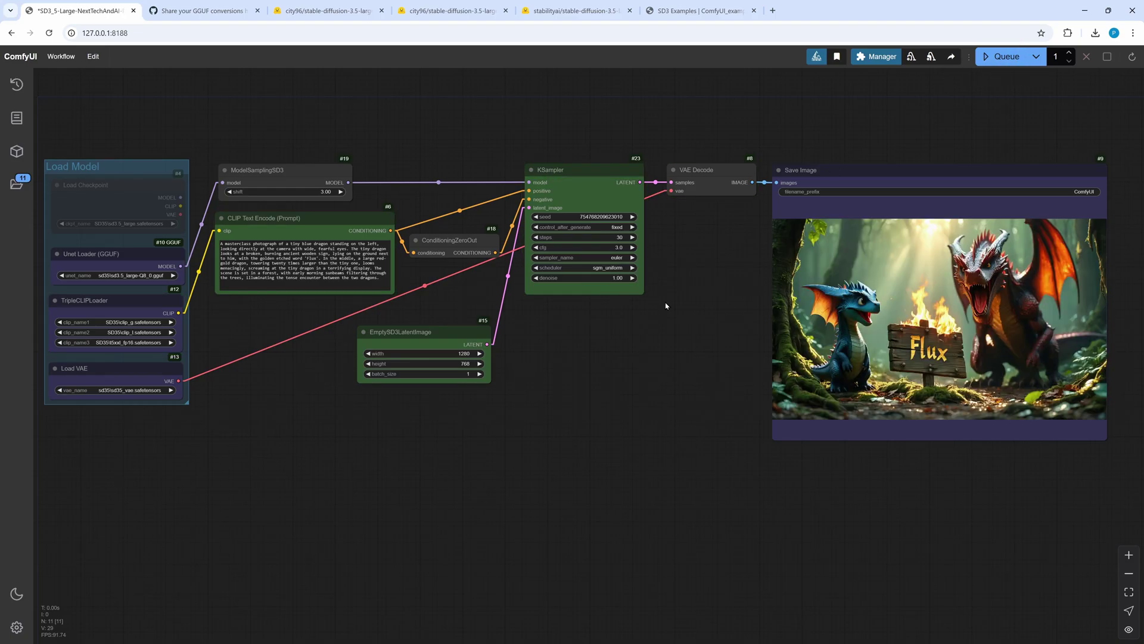
{"action": "key", "text": "."}
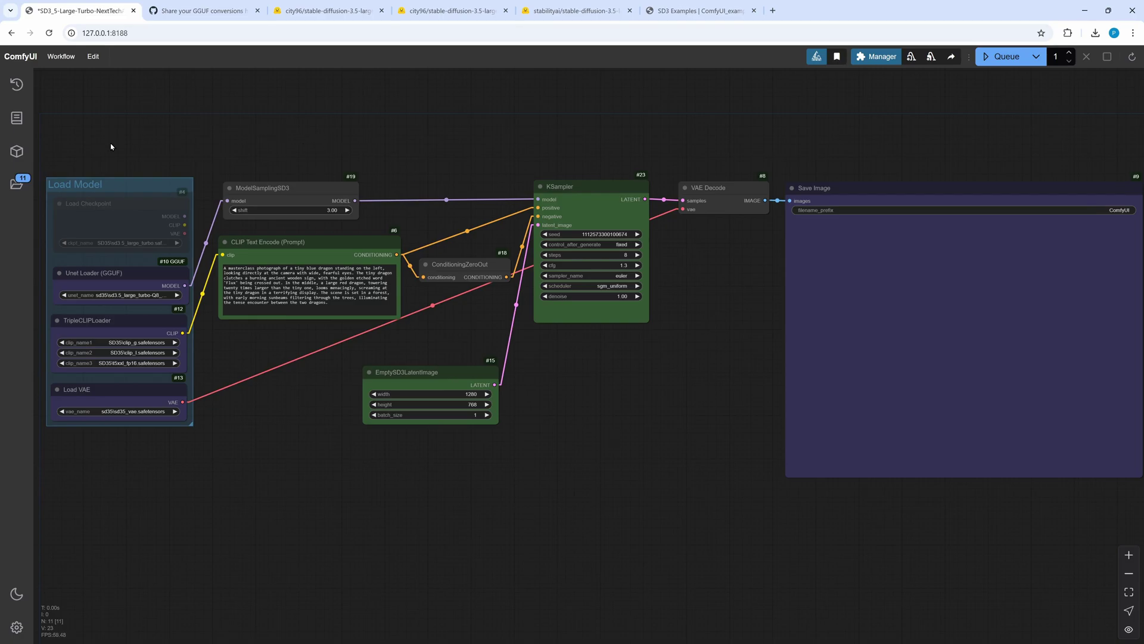
Set the Unet Loader (GGUF) unet_name to sd35\sd3.5_large_turbo-Q8_0.gguf
{"action": "scroll", "coordinate": [179, 268], "scroll_direction": "up", "scroll_amount": 5}
{"action": "left_click", "coordinate": [307, 282]}
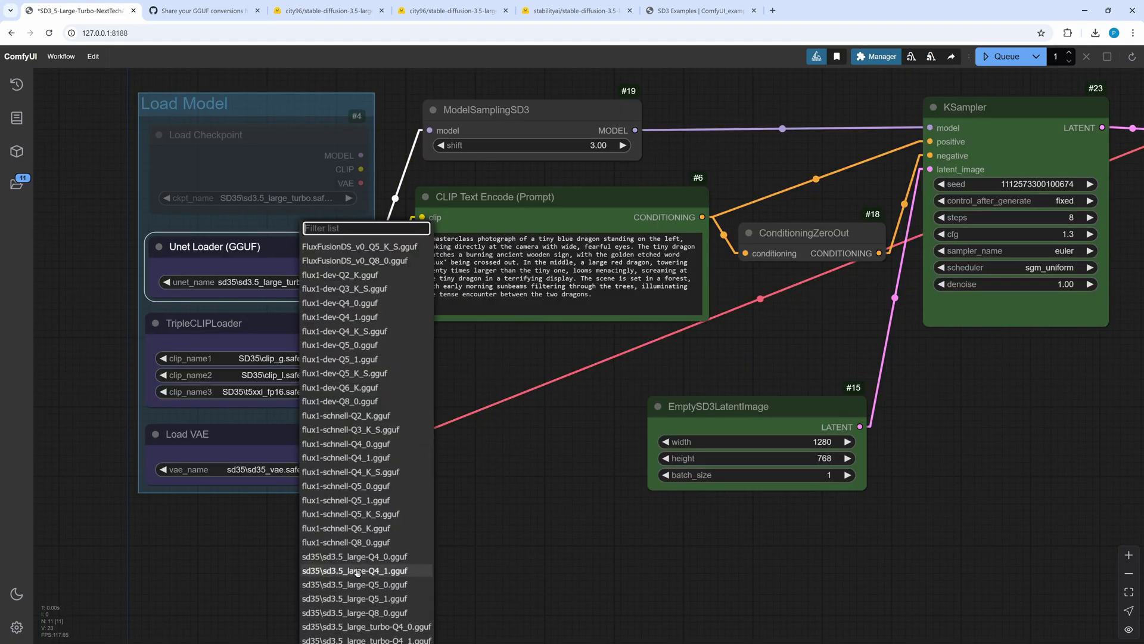
{"action": "scroll", "coordinate": [356, 571], "scroll_direction": "down", "scroll_amount": 3}
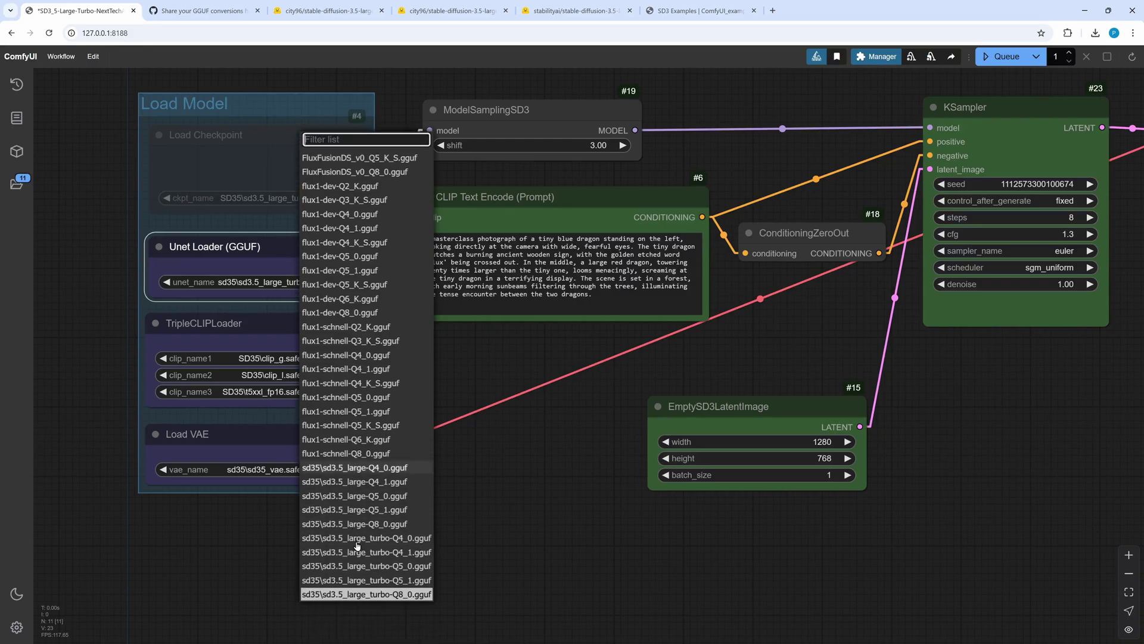
{"action": "left_click", "coordinate": [358, 566]}
{"action": "scroll", "coordinate": [754, 322], "scroll_direction": "up", "scroll_amount": 3}
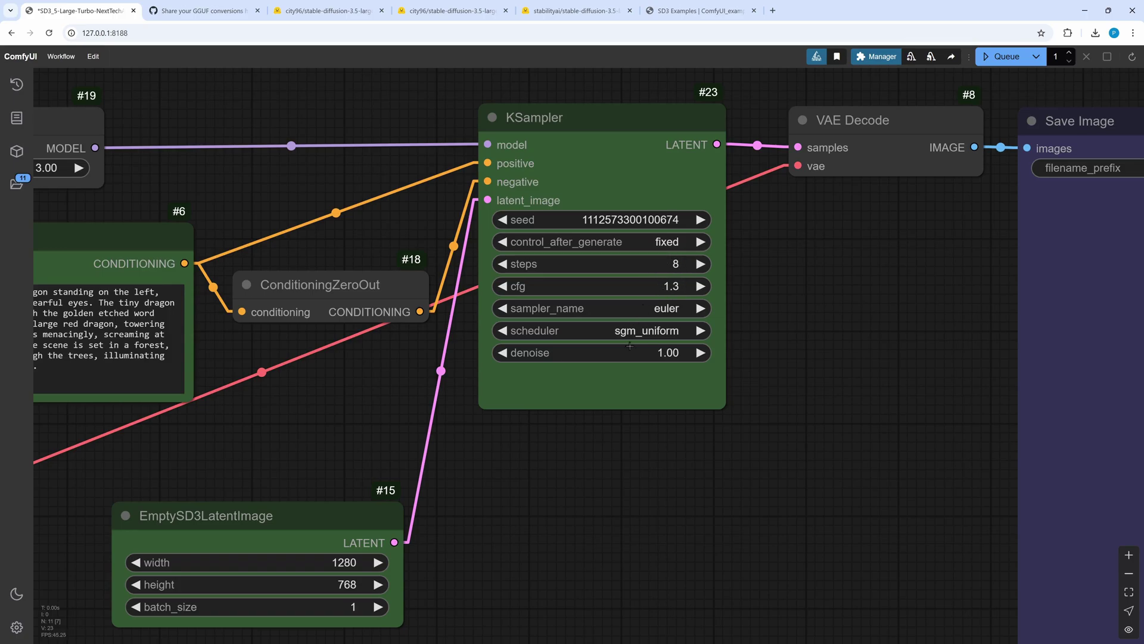
Queue the Large Turbo workflow and pan to the generated dragon image in Save Image
{"action": "key", "text": "."}
{"action": "left_click", "coordinate": [1001, 56]}
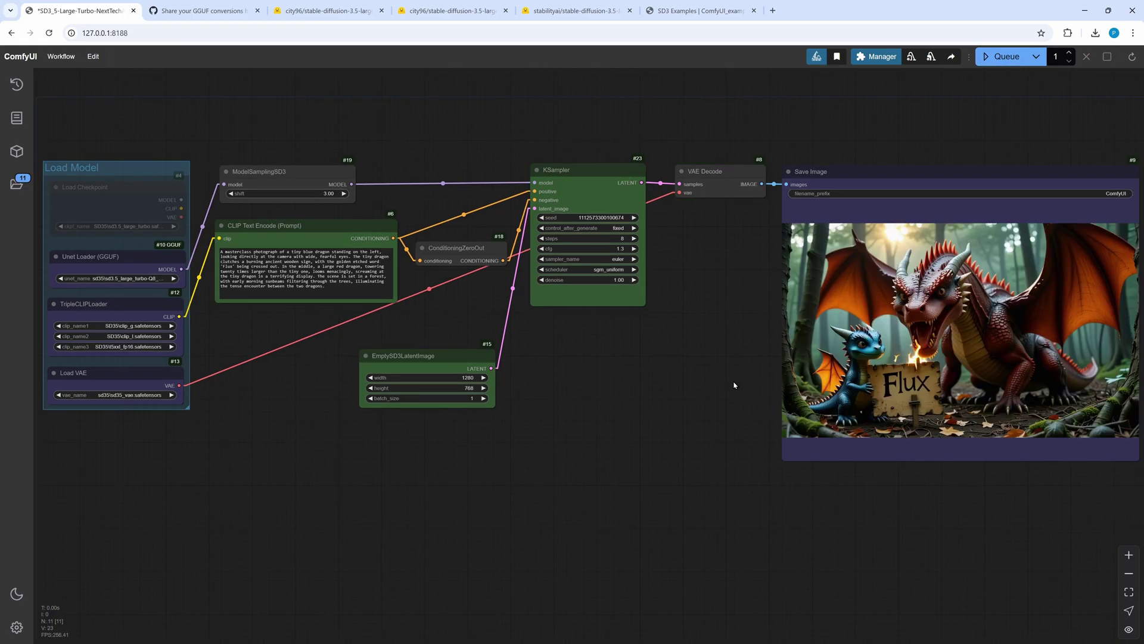
{"action": "scroll", "coordinate": [734, 385], "scroll_direction": "up", "scroll_amount": 5}
{"action": "left_click_drag", "start_coordinate": [734, 385], "coordinate": [177, 428]}
{"action": "scroll", "coordinate": [186, 423], "scroll_direction": "up", "scroll_amount": 1}
{"action": "scroll", "coordinate": [186, 427], "scroll_direction": "down", "scroll_amount": 2}
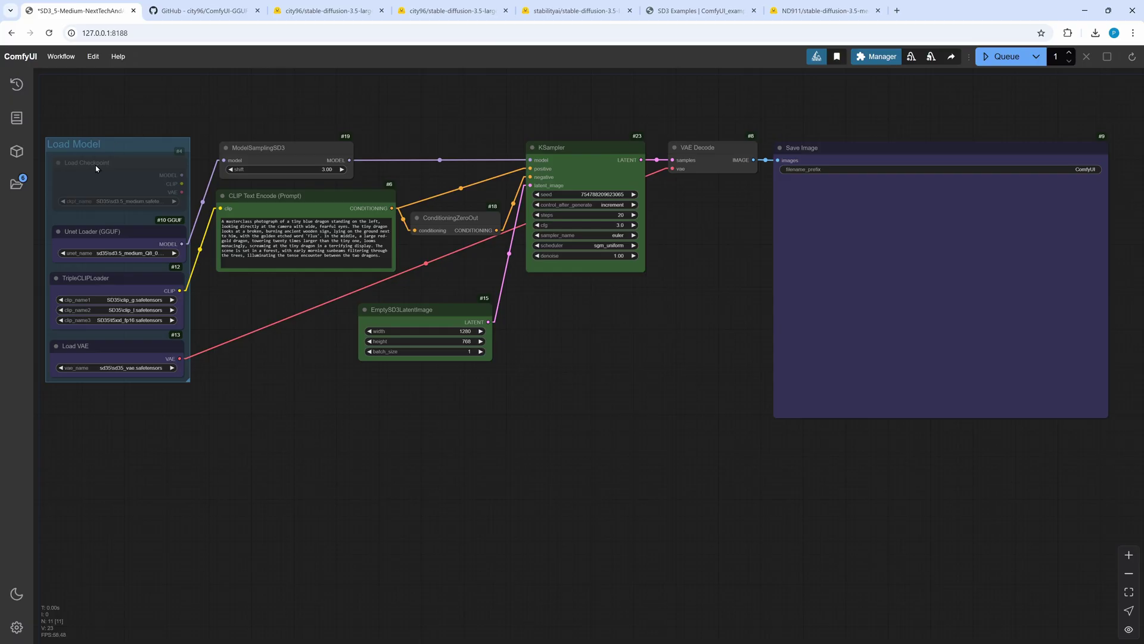
{"action": "left_click", "coordinate": [186, 12]}
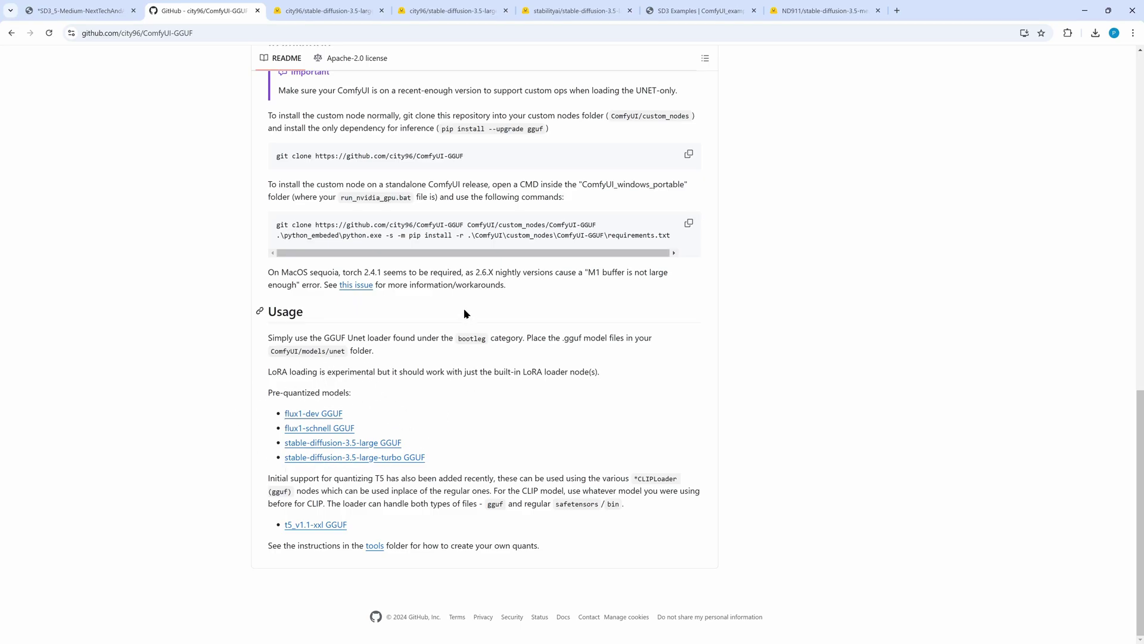
{"action": "left_click", "coordinate": [810, 11]}
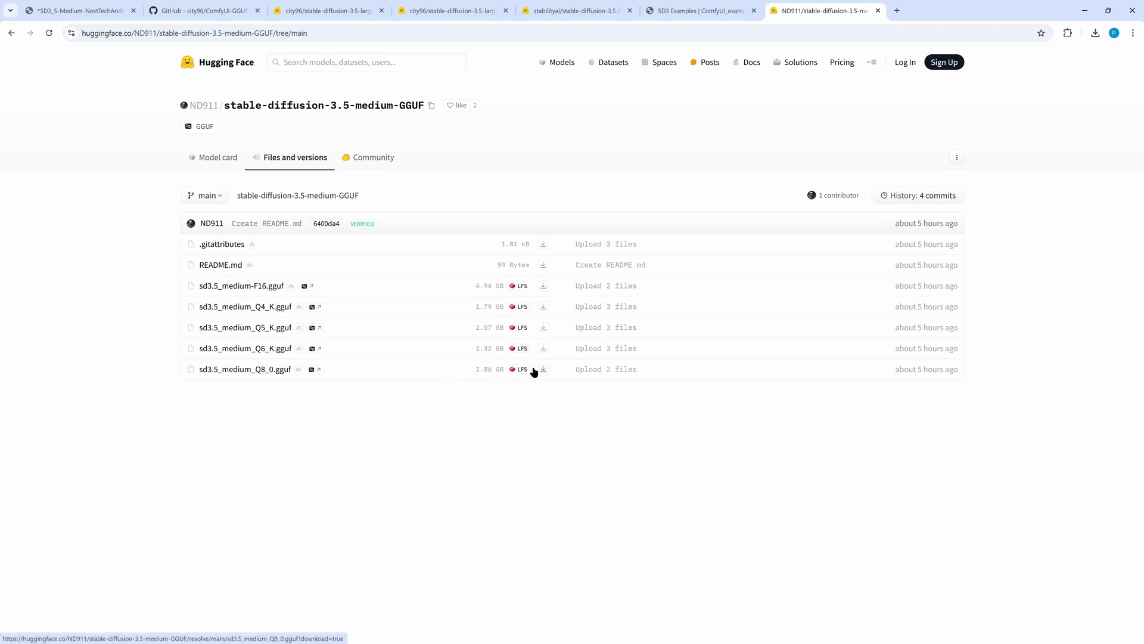
{"action": "left_click", "coordinate": [71, 11]}
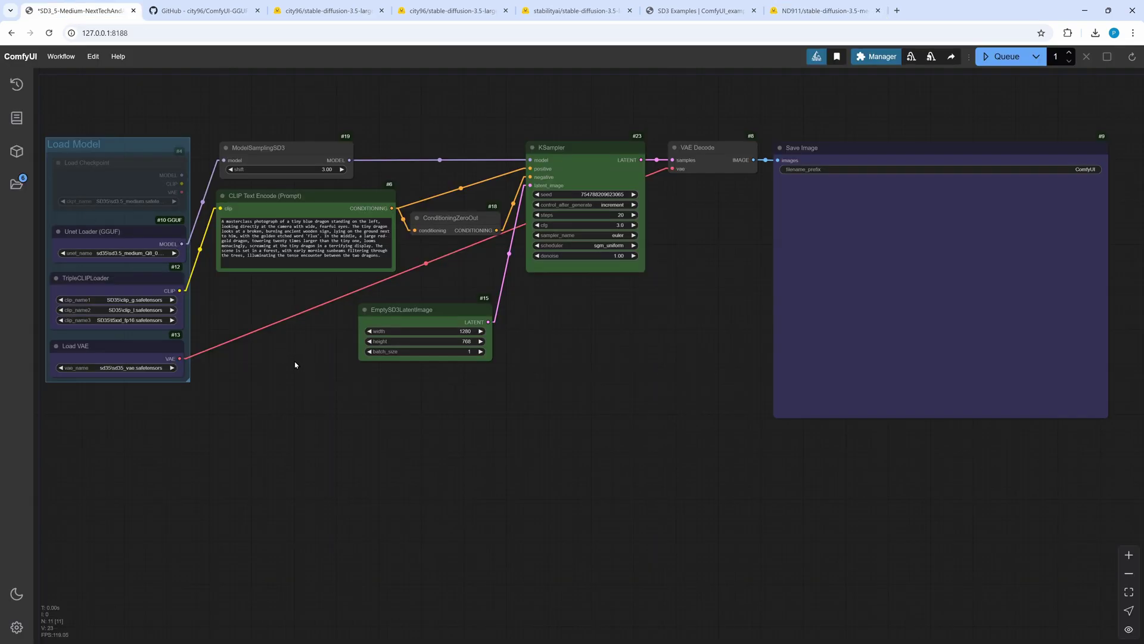
Review the KSampler and TripleCLIPLoader settings unchanged, then queue the SD3.5 Medium workflow with Ctrl+Enter
{"action": "scroll", "coordinate": [357, 274], "scroll_direction": "up", "scroll_amount": 1}
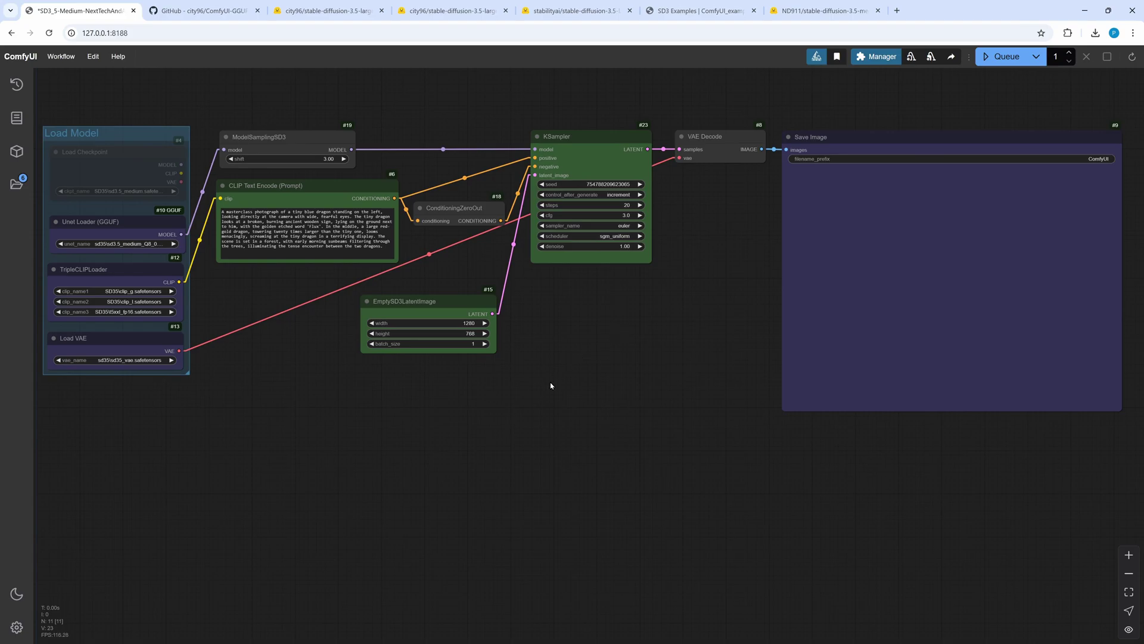
{"action": "scroll", "coordinate": [551, 386], "scroll_direction": "up", "scroll_amount": 5}
{"action": "scroll", "coordinate": [554, 299], "scroll_direction": "up", "scroll_amount": 2}
{"action": "left_click_drag", "start_coordinate": [554, 299], "coordinate": [612, 577]}
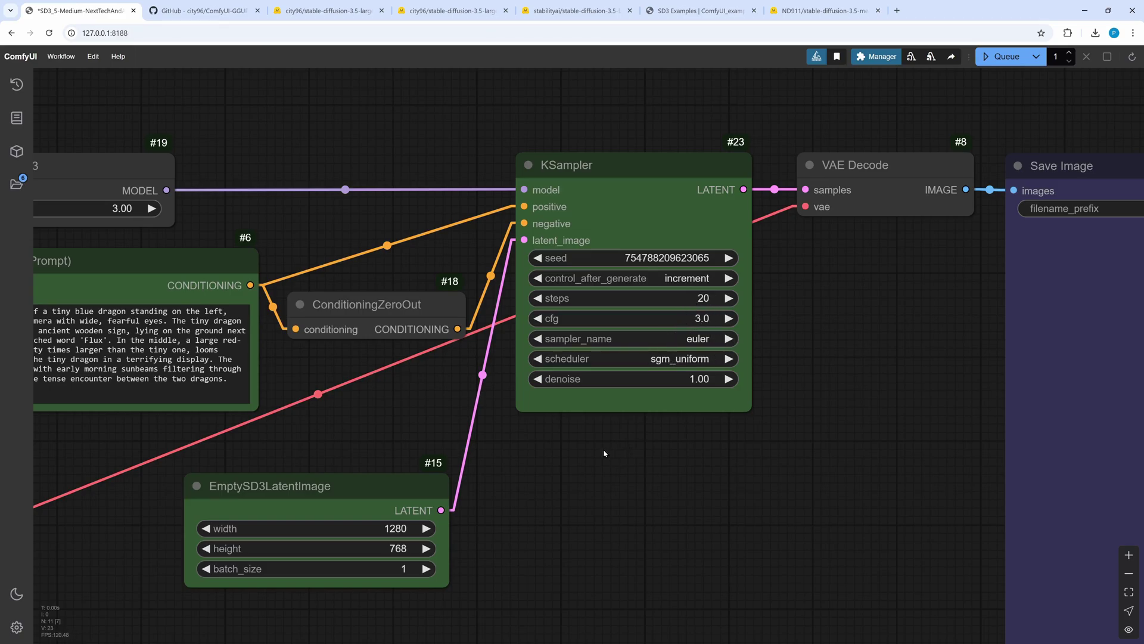
{"action": "left_click_drag", "start_coordinate": [312, 367], "coordinate": [837, 357]}
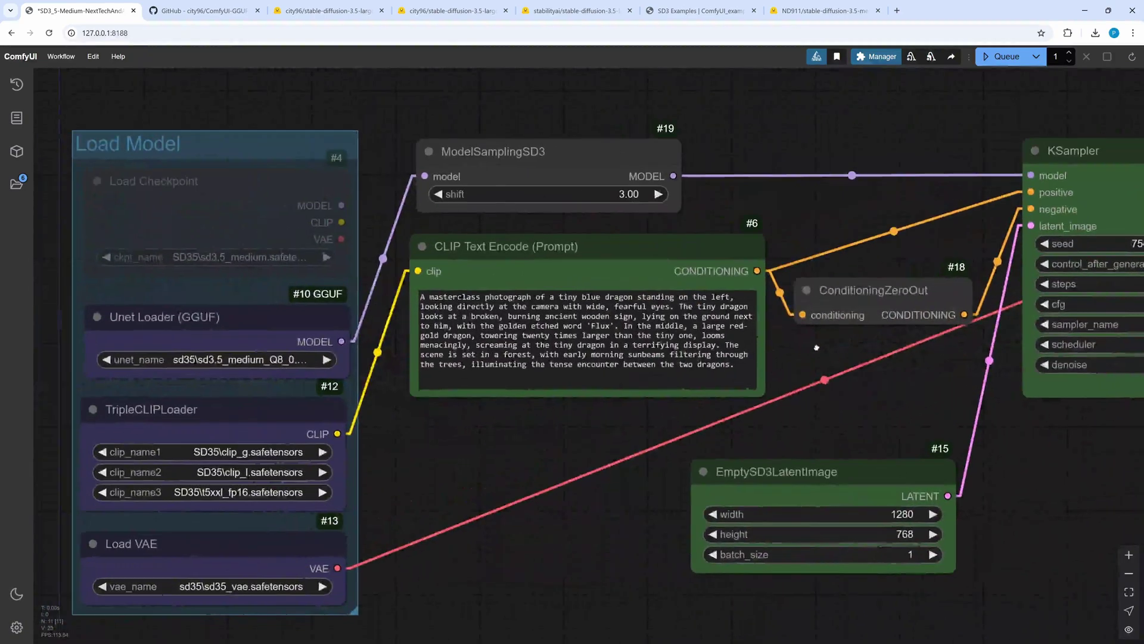
{"action": "left_click_drag", "start_coordinate": [216, 260], "coordinate": [216, 219]}
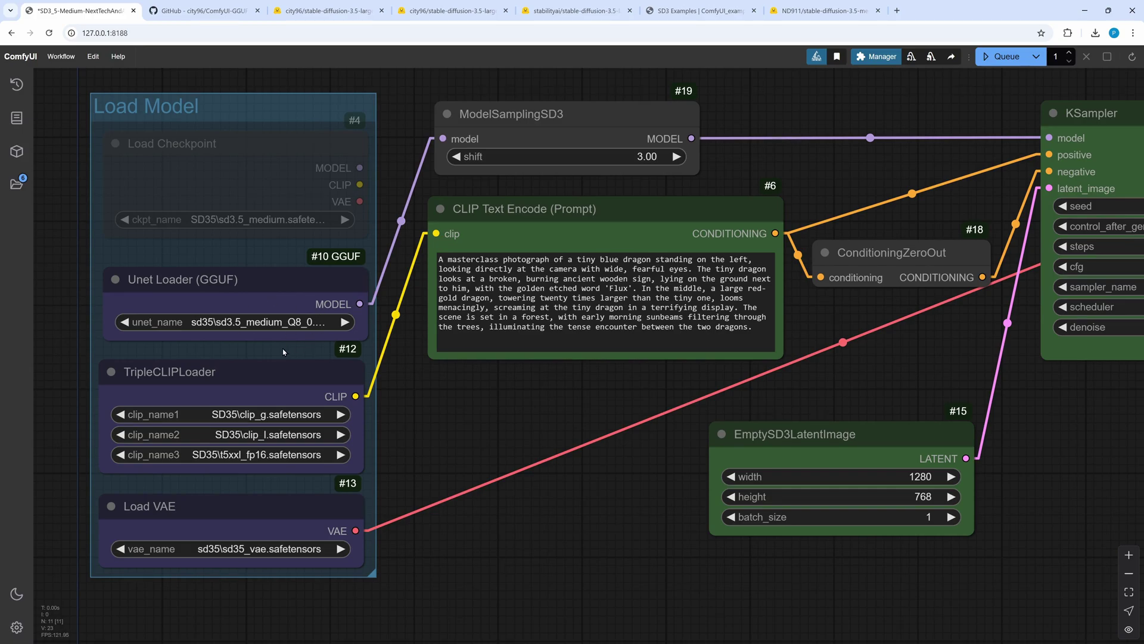
{"action": "left_click", "coordinate": [252, 455]}
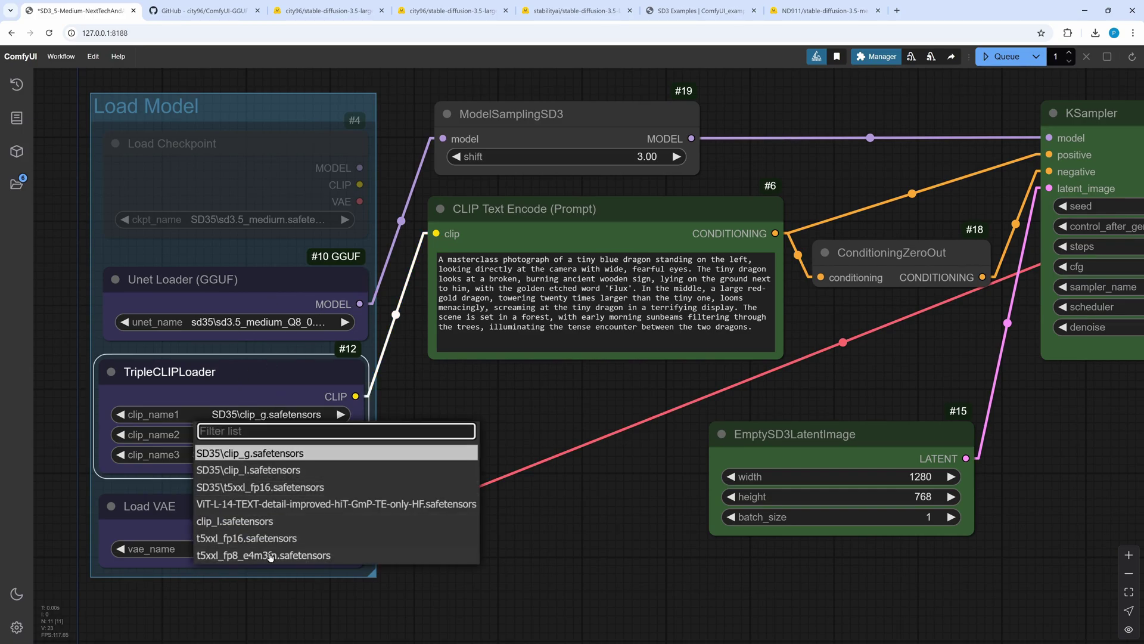
{"action": "key", "text": "."}
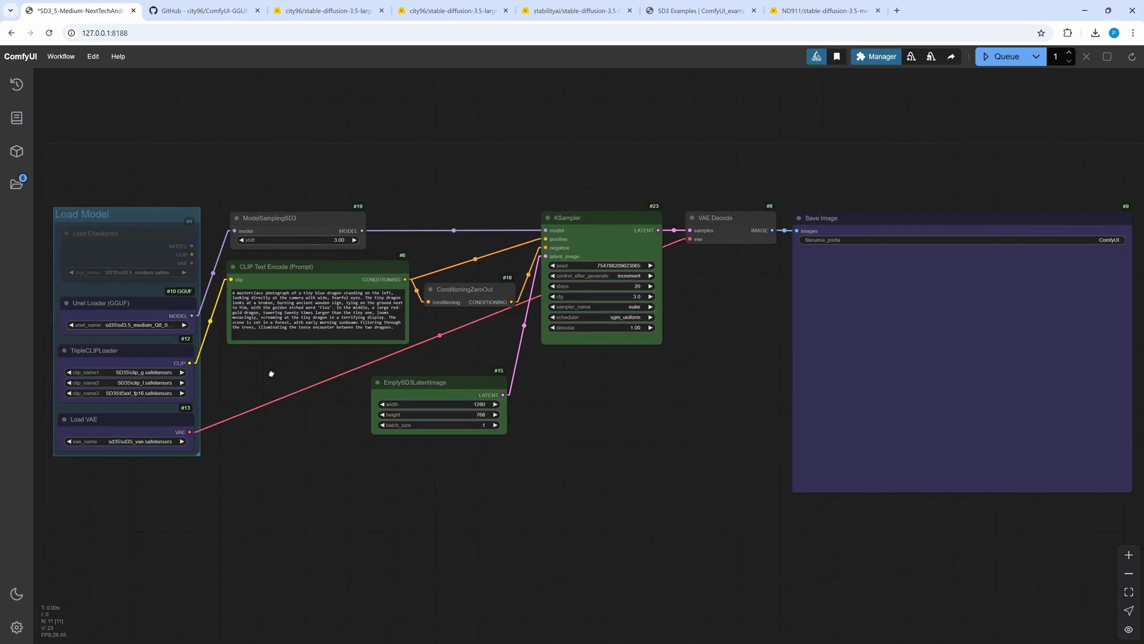
{"action": "left_click_drag", "start_coordinate": [271, 374], "coordinate": [262, 364]}
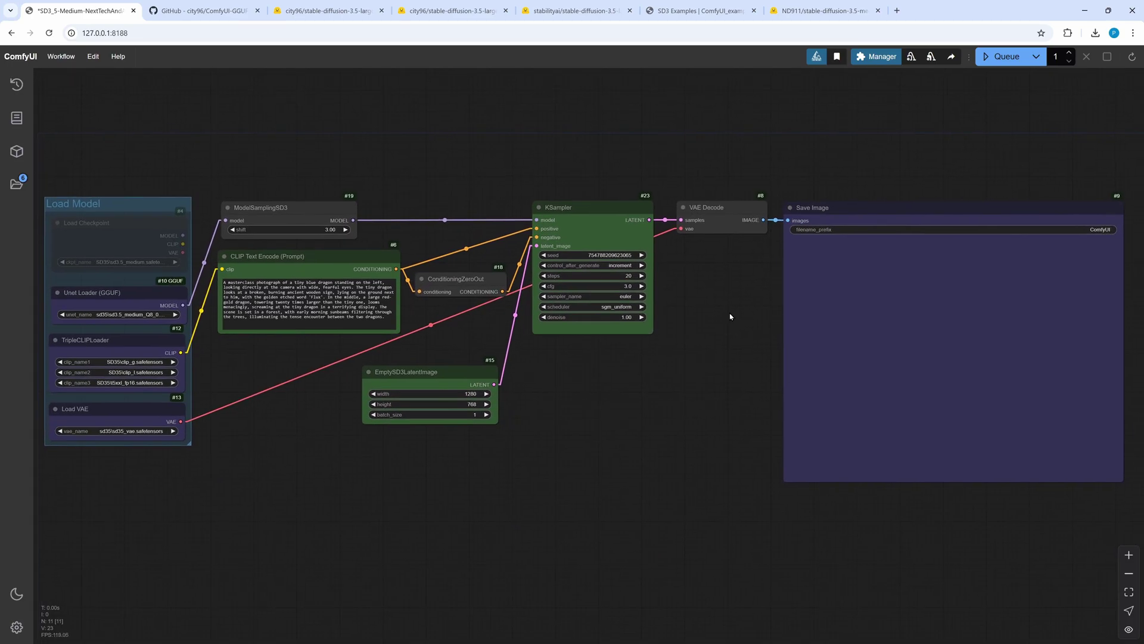
{"action": "key", "text": "ctrl+Return"}
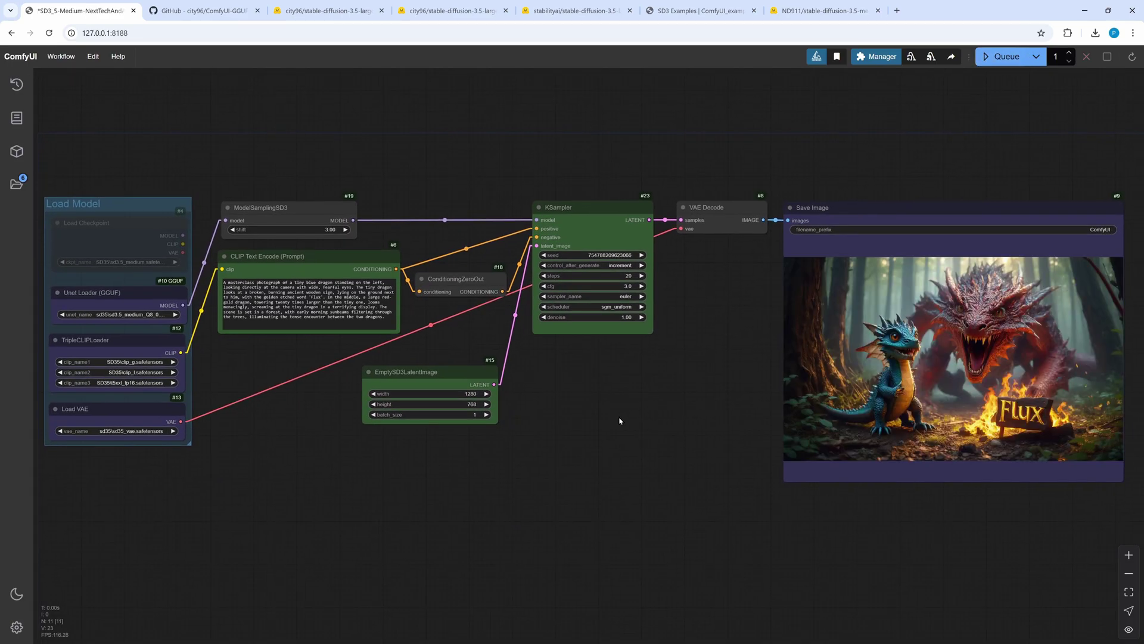
Zoom into the finished medium-model dragon image in the Save Image preview
{"action": "scroll", "coordinate": [1077, 386], "scroll_direction": "up", "scroll_amount": 9}
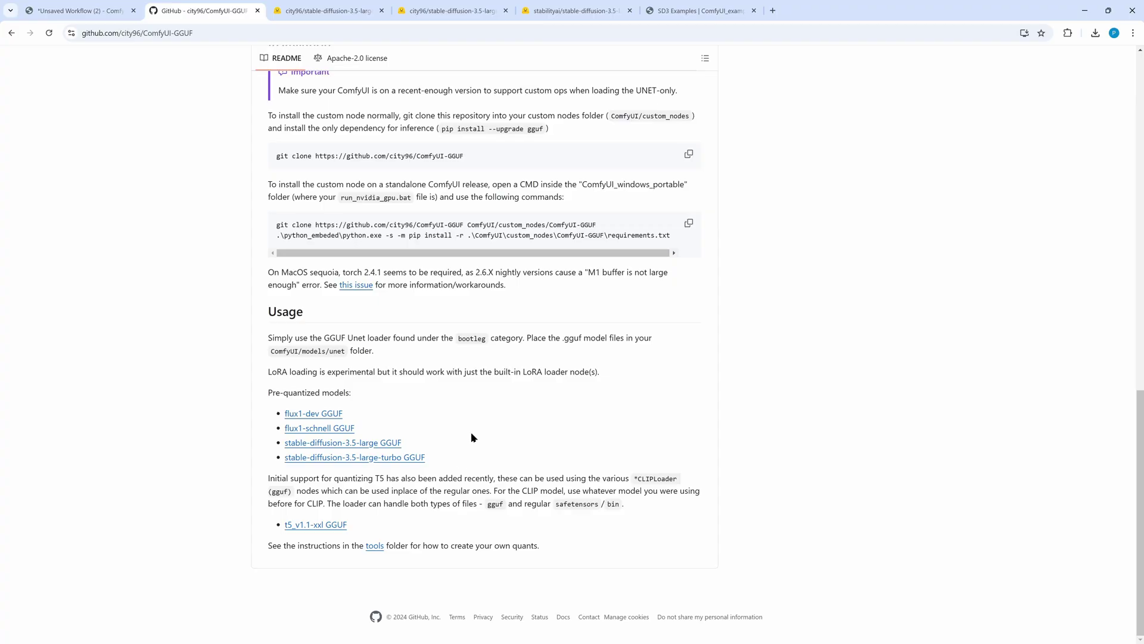
Go to the repo's Discussions and read the 'Share your GGUF conversions here !' thread
{"action": "scroll", "coordinate": [455, 447], "scroll_direction": "up", "scroll_amount": 15}
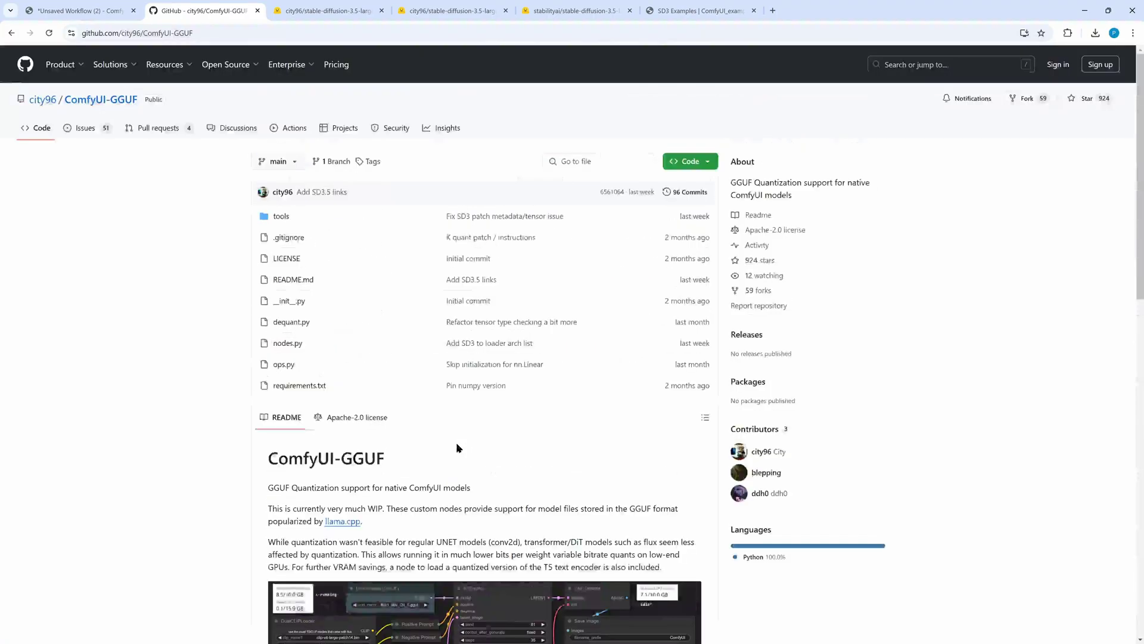
{"action": "left_click", "coordinate": [245, 133]}
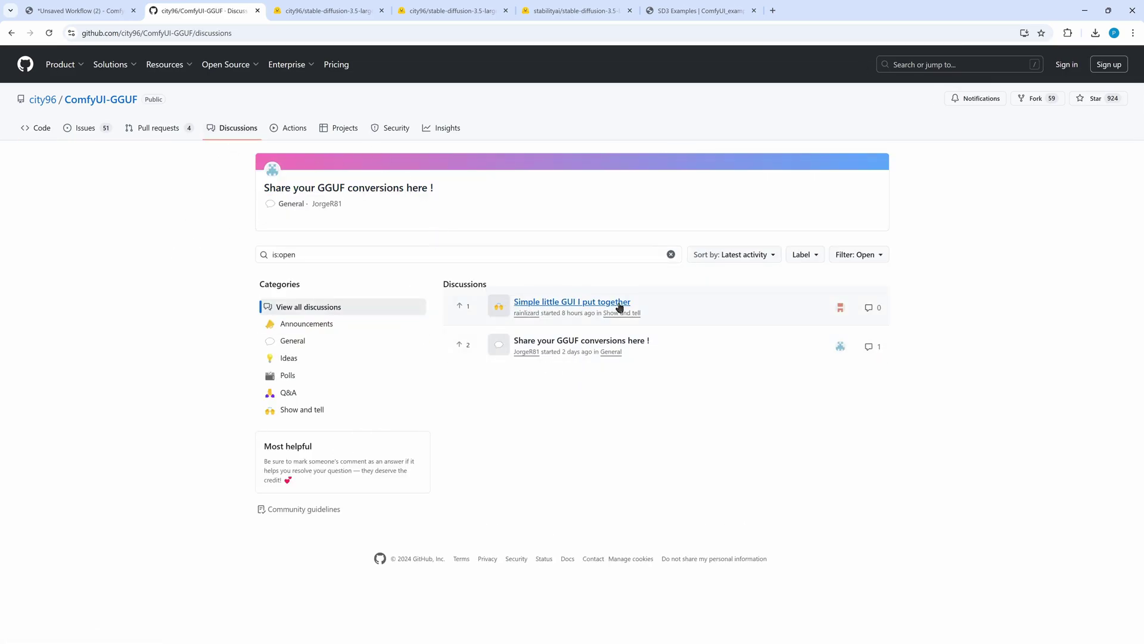
{"action": "mouse_move", "coordinate": [581, 310]}
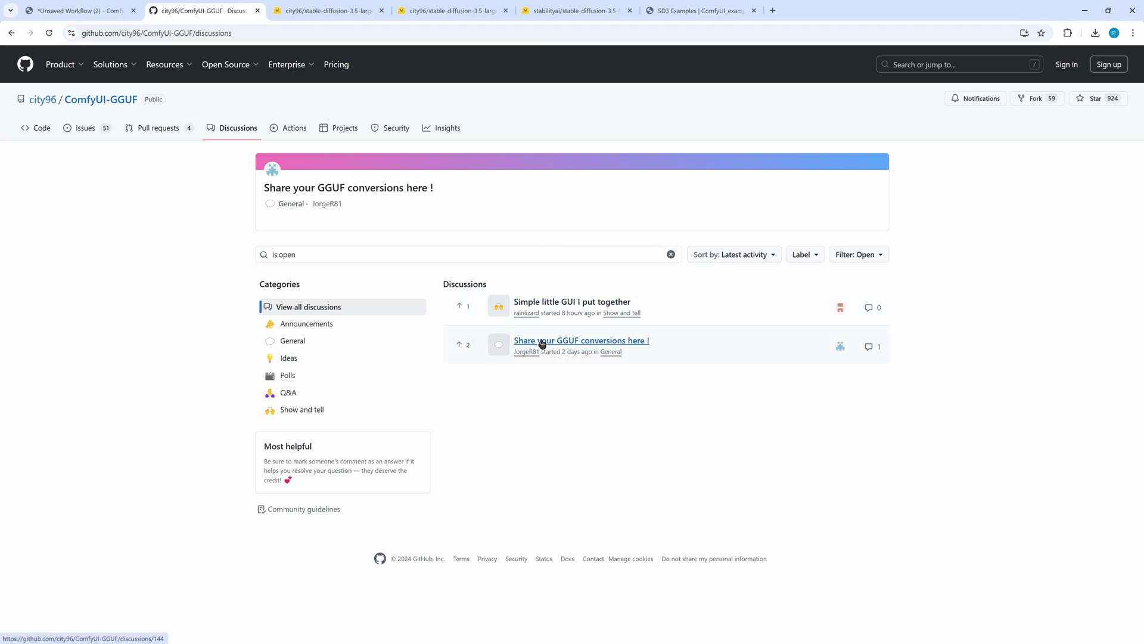
{"action": "mouse_move", "coordinate": [542, 344]}
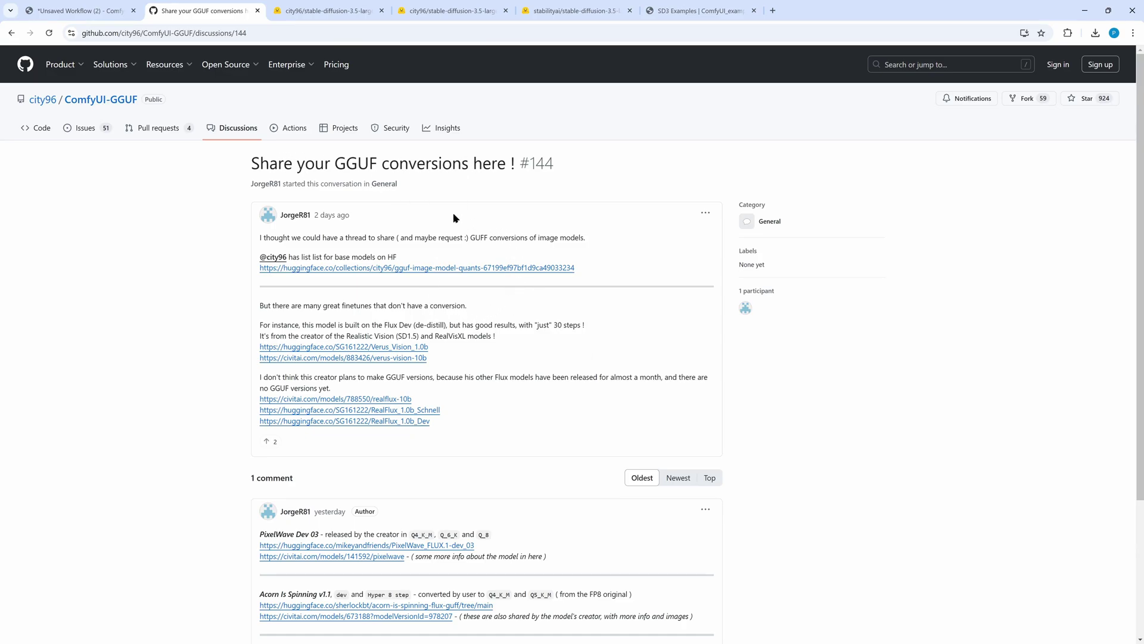
{"action": "scroll", "coordinate": [506, 440], "scroll_direction": "down", "scroll_amount": 2}
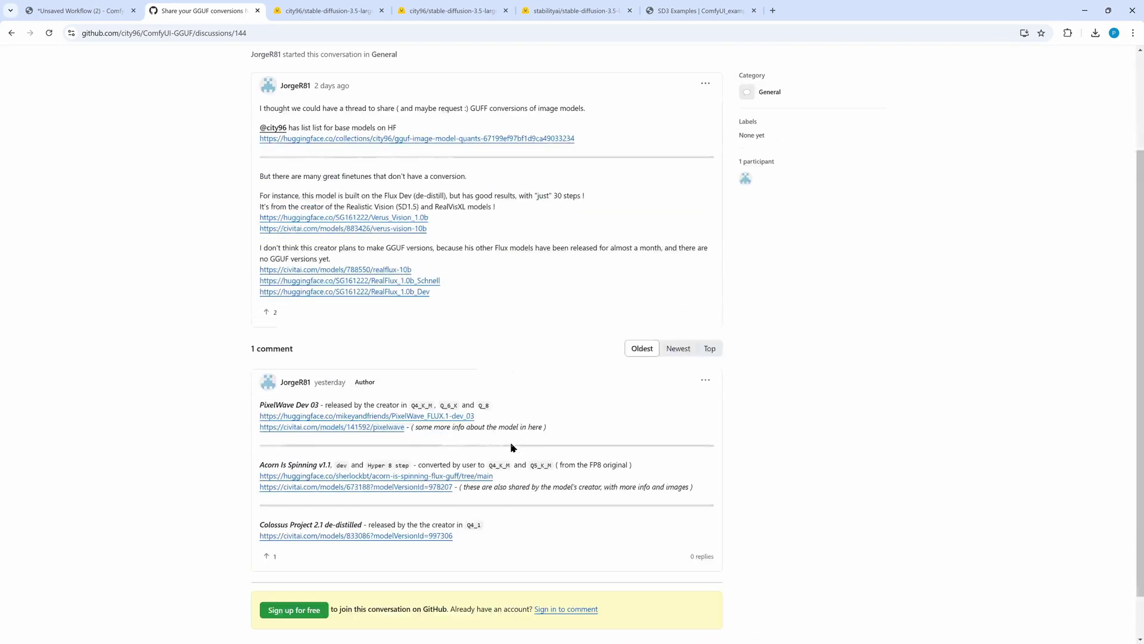